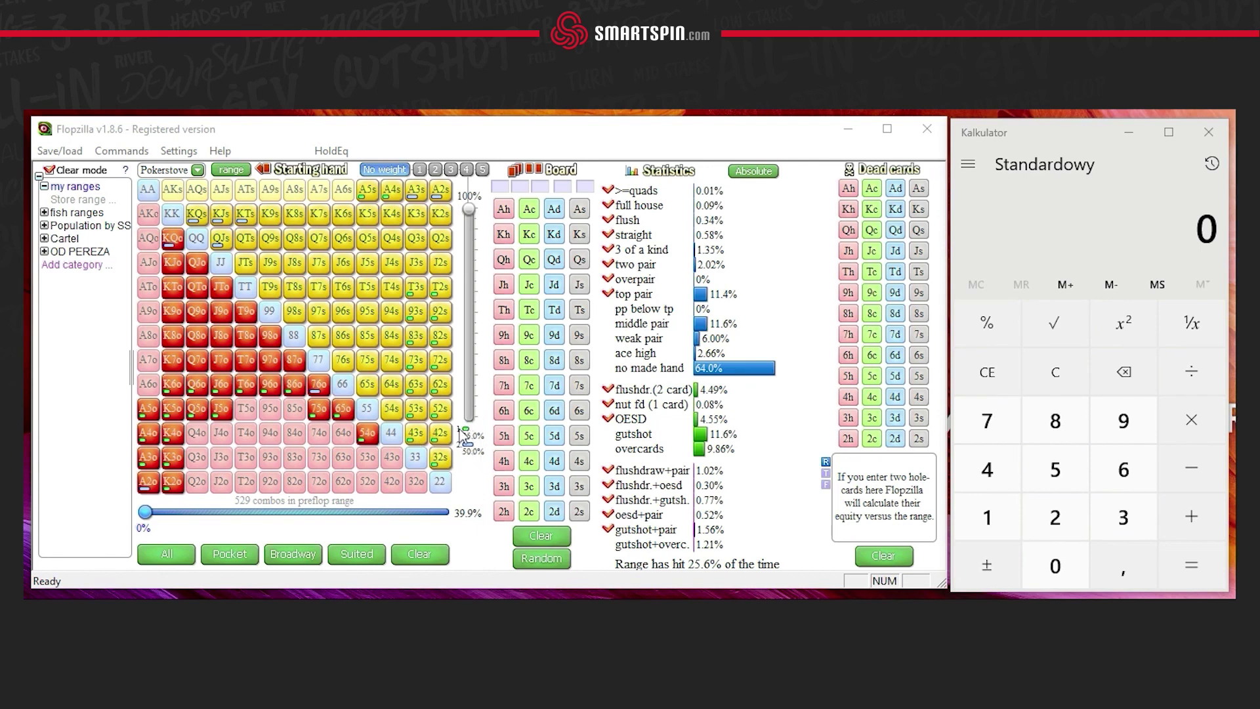
# - Review the range's weight groups 2 and 3 and return to the unweighted setting
pyautogui.click(435, 170)
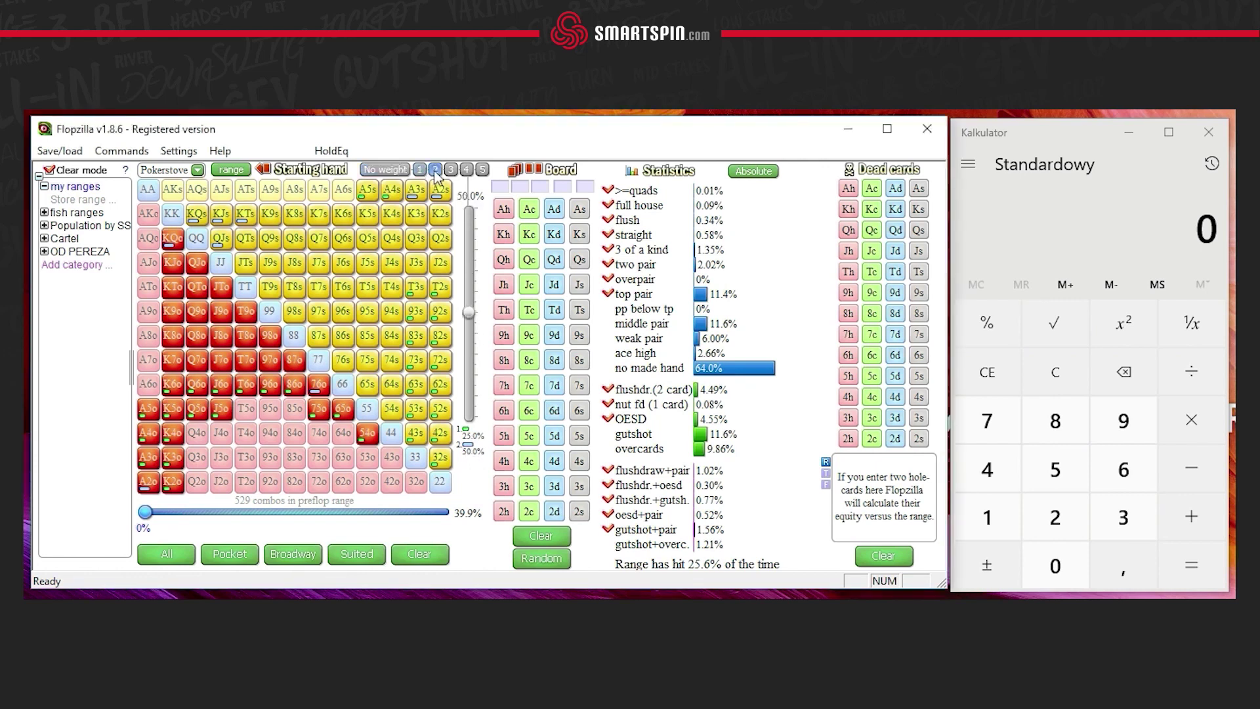
pyautogui.click(450, 171)
pyautogui.click(418, 270)
pyautogui.click(416, 266)
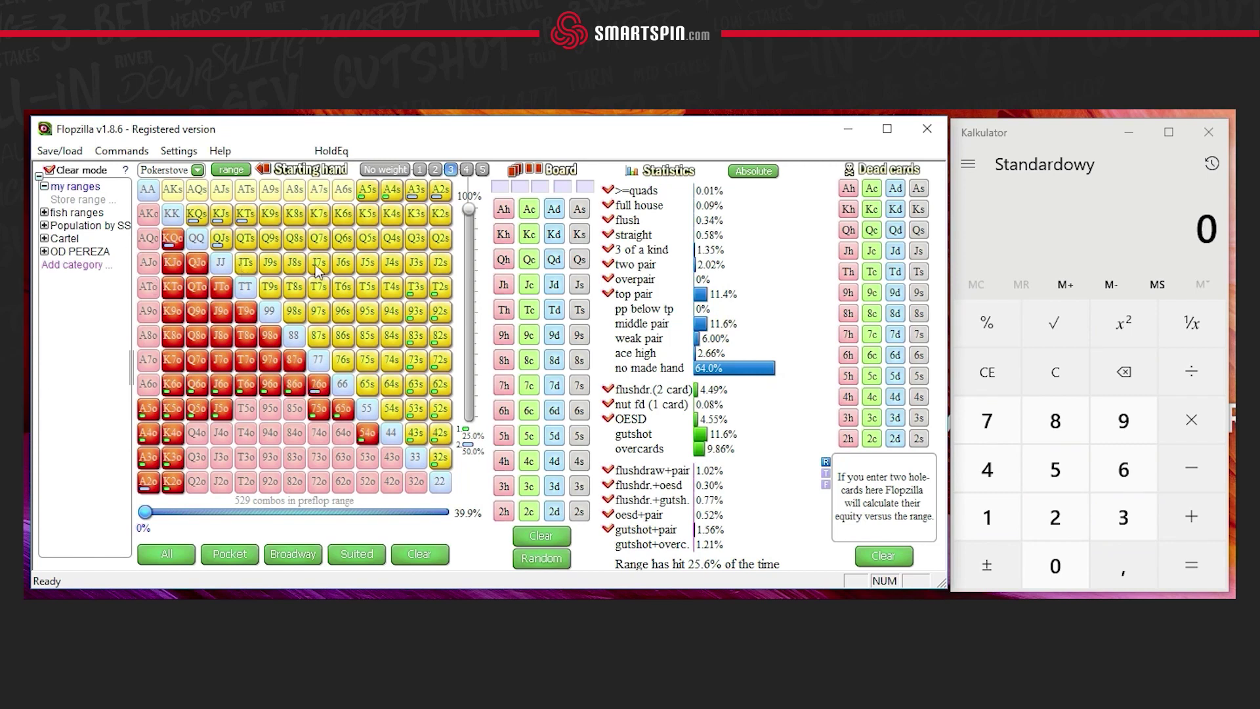
pyautogui.click(393, 172)
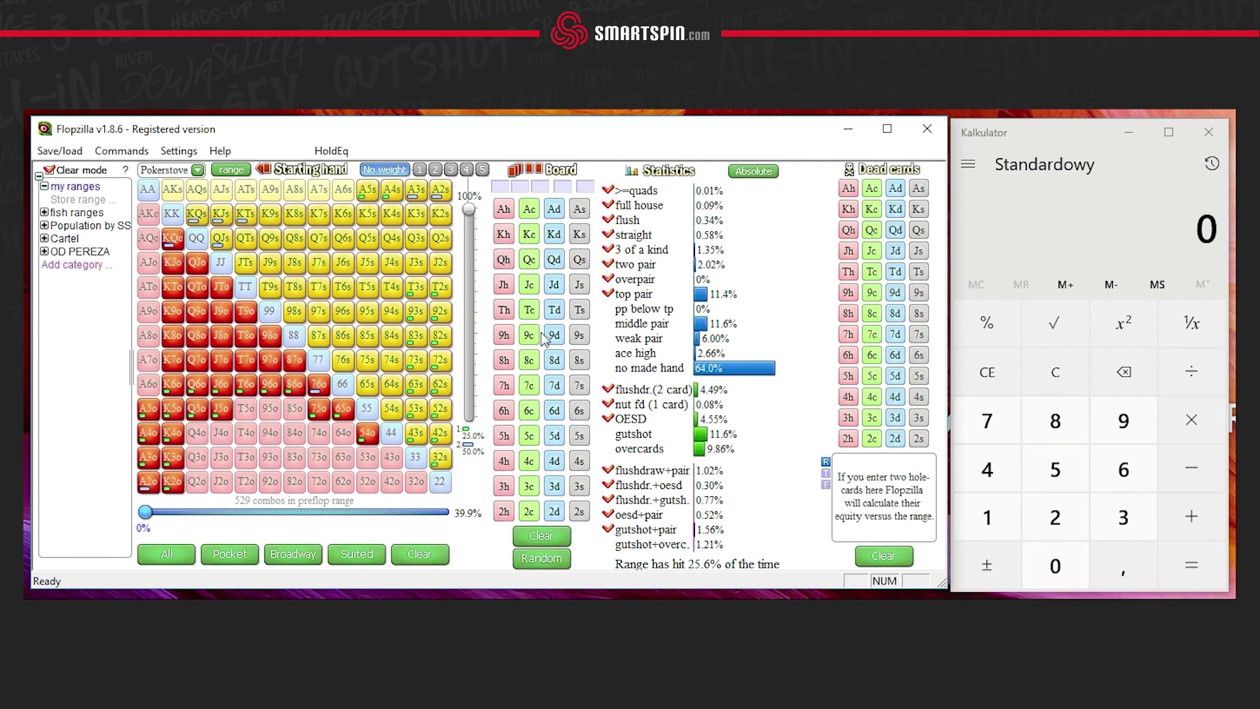
# - Set the flop to Kc, Jh and 2d
pyautogui.click(528, 233)
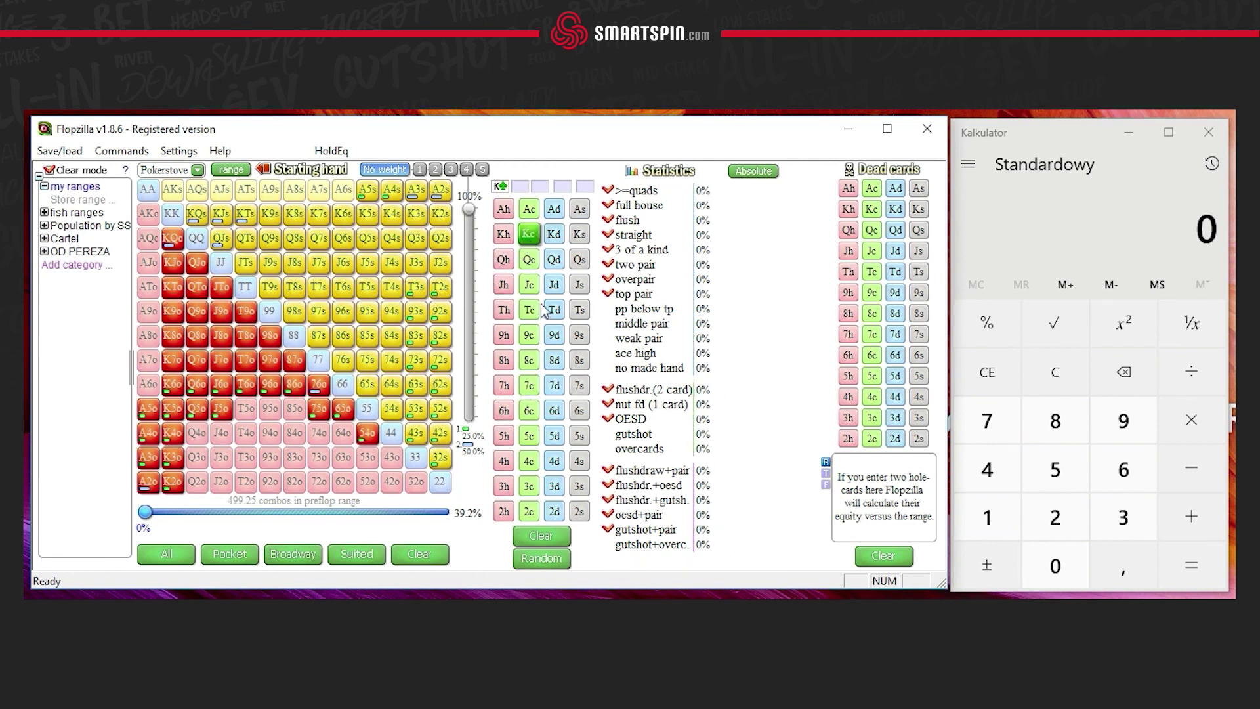
pyautogui.click(504, 286)
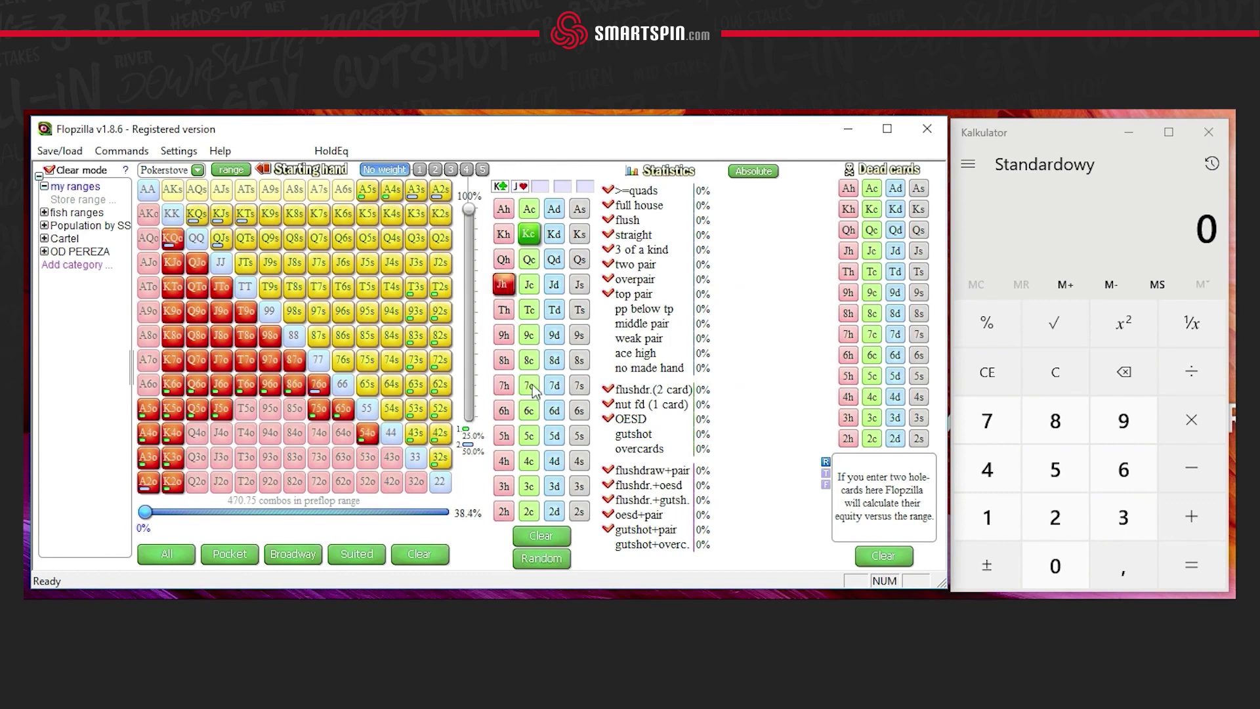
pyautogui.click(555, 512)
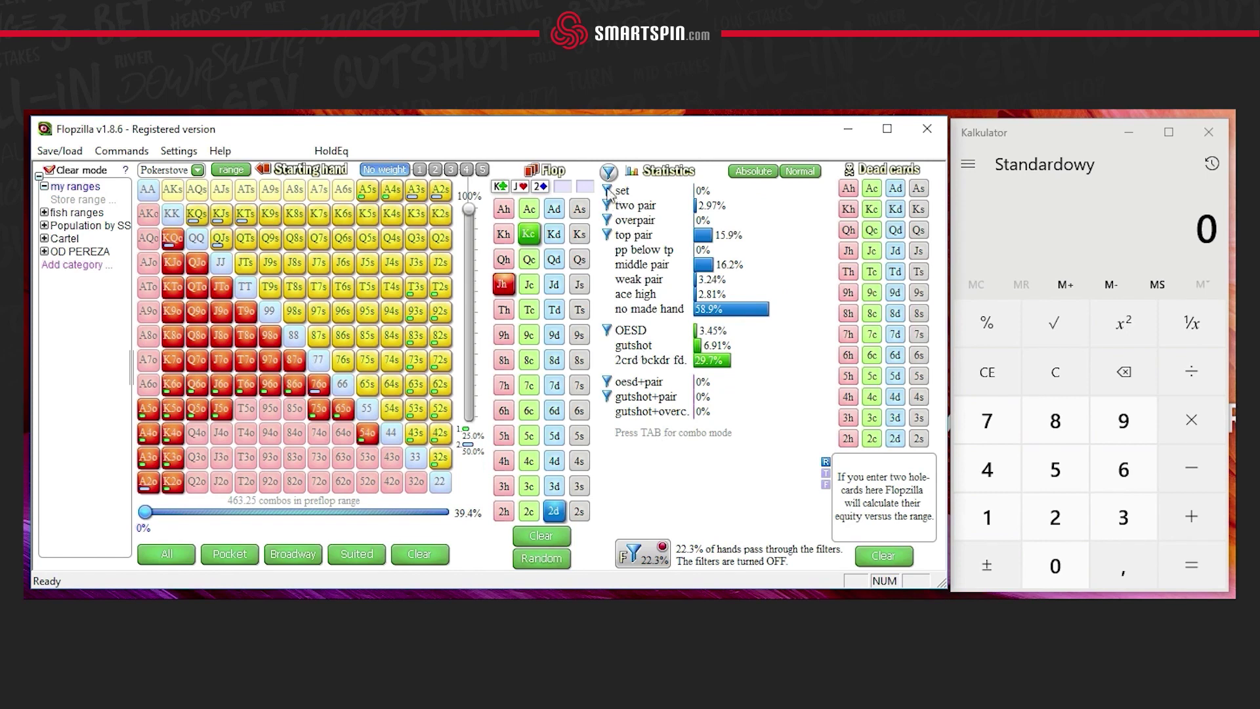
# - Remove all preset filters from the flop statistics, including overpair, top pair, OESD, oesd+pair and gutshot+pair
pyautogui.click(607, 221)
pyautogui.click(607, 235)
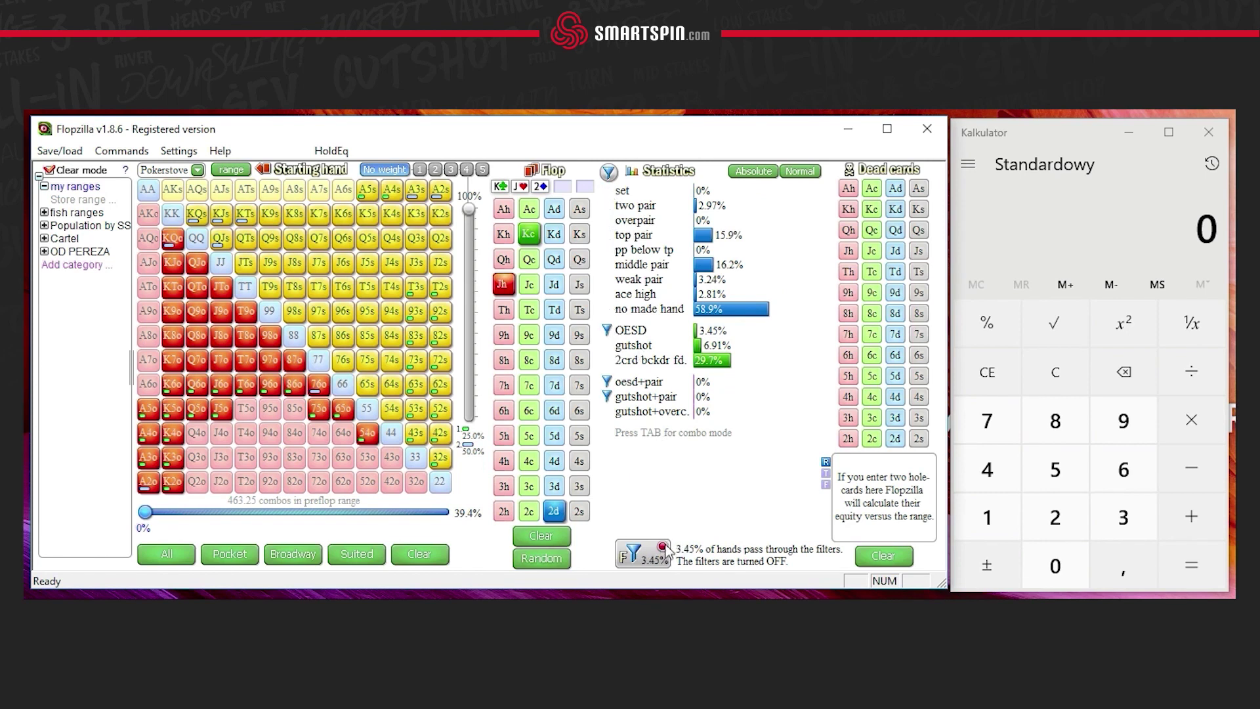
pyautogui.click(607, 331)
pyautogui.click(607, 382)
pyautogui.click(606, 396)
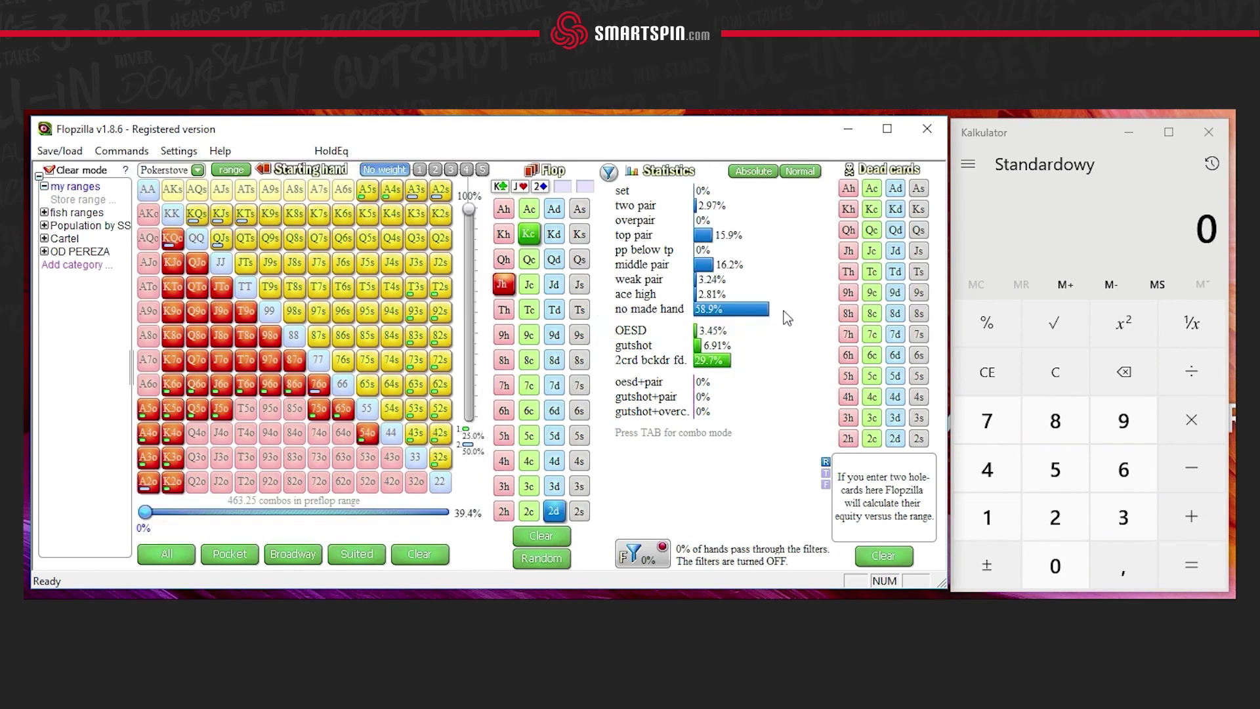
# - Examine how the range hits the flop, comparing cumulative statistics with absolute ones
pyautogui.moveTo(730, 317)
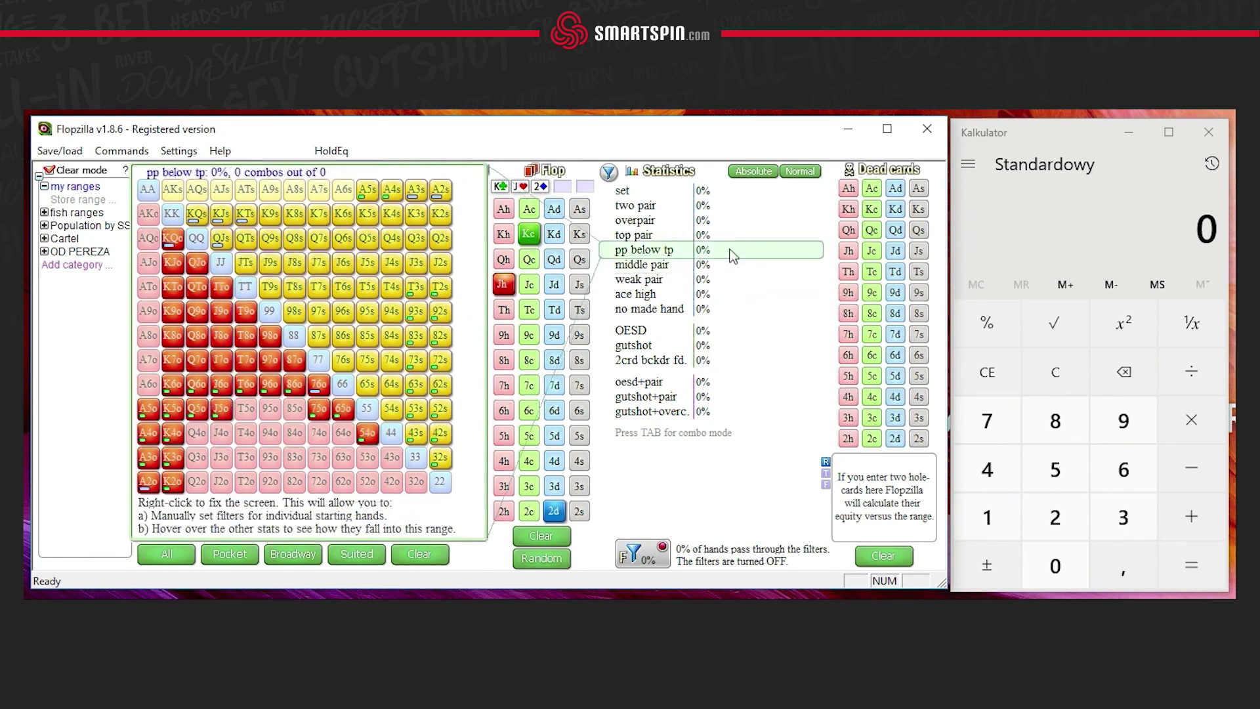
pyautogui.moveTo(733, 242)
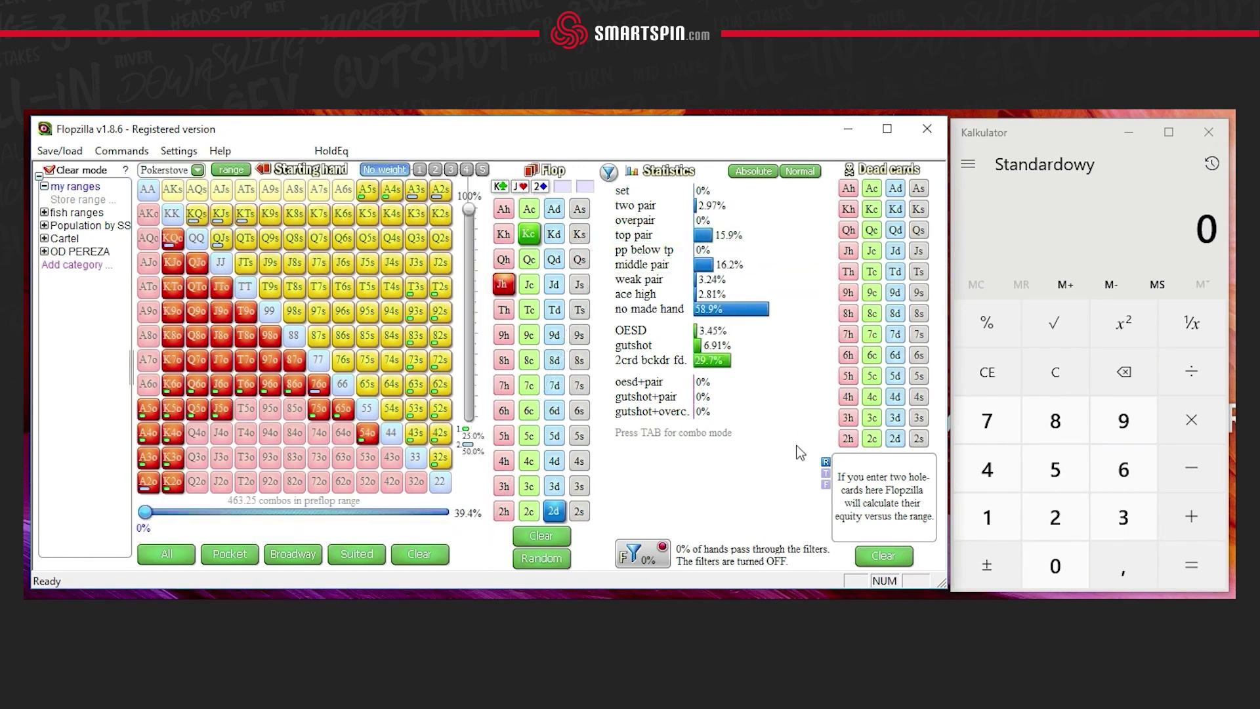
pyautogui.click(753, 171)
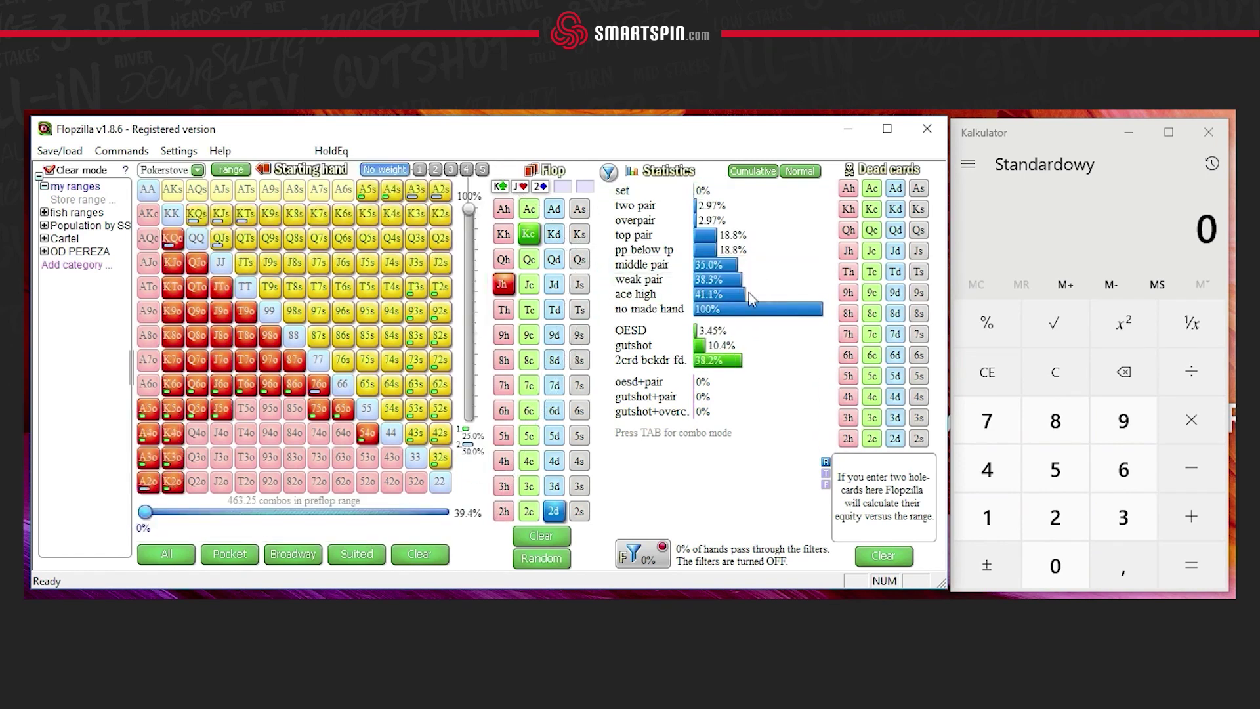
pyautogui.moveTo(724, 285)
pyautogui.click(743, 175)
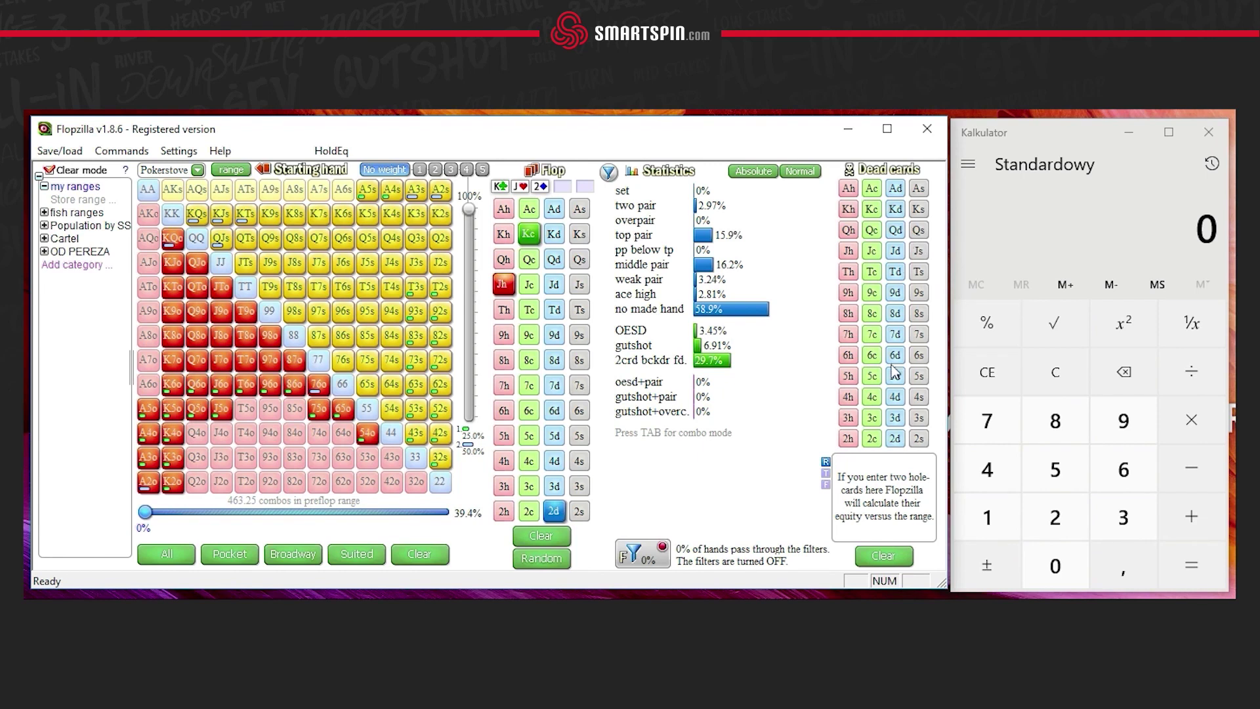
# - Mark 5c and 7d as dead cards to calculate that hand's equity against the range
pyautogui.click(871, 375)
pyautogui.click(896, 334)
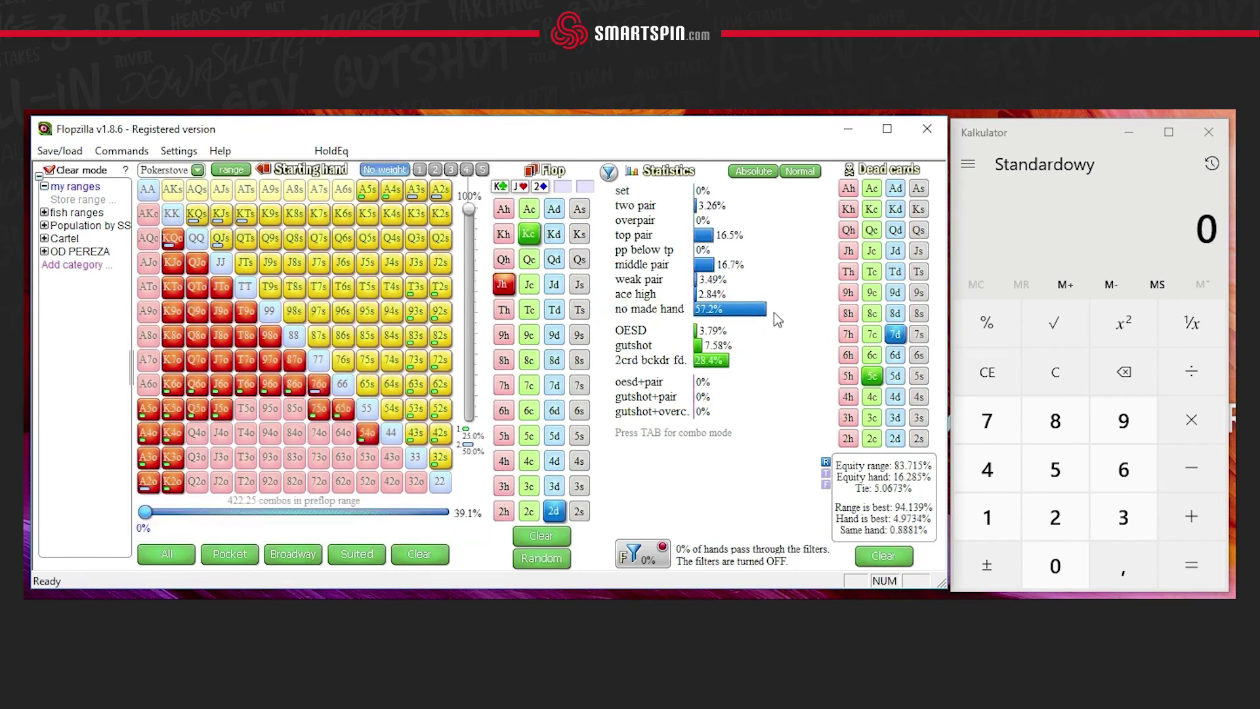
pyautogui.click(896, 334)
pyautogui.click(871, 376)
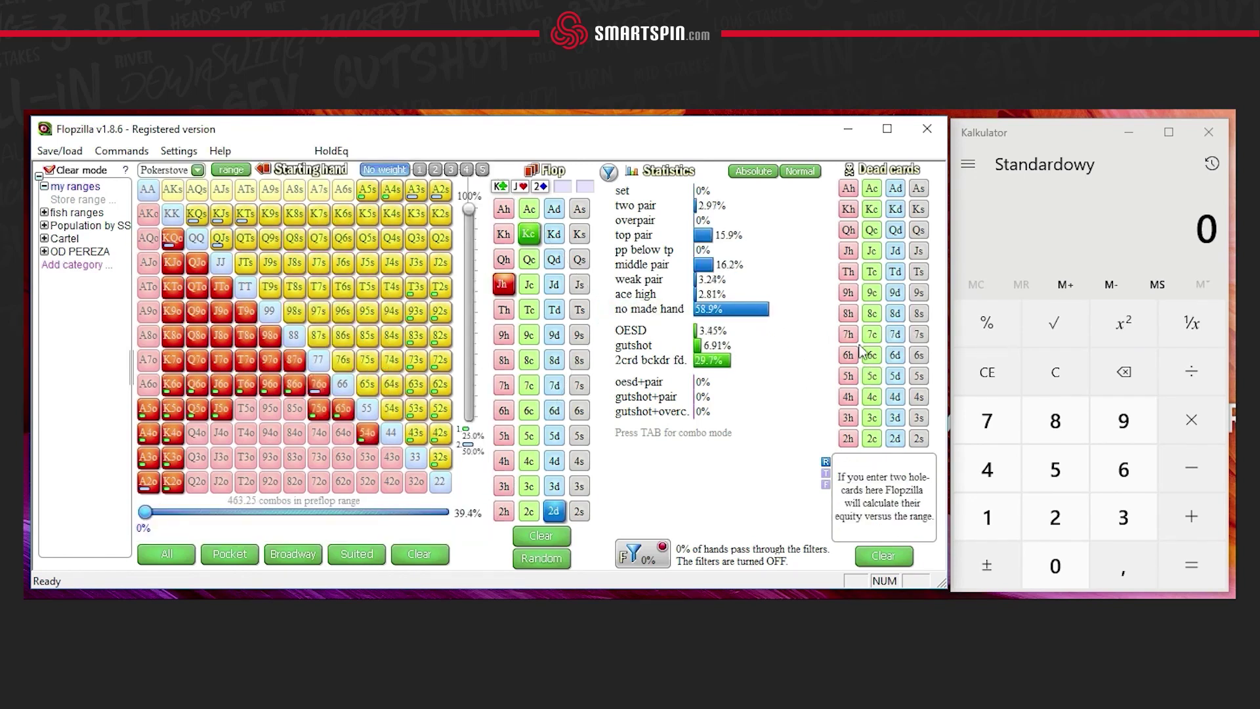
pyautogui.click(897, 336)
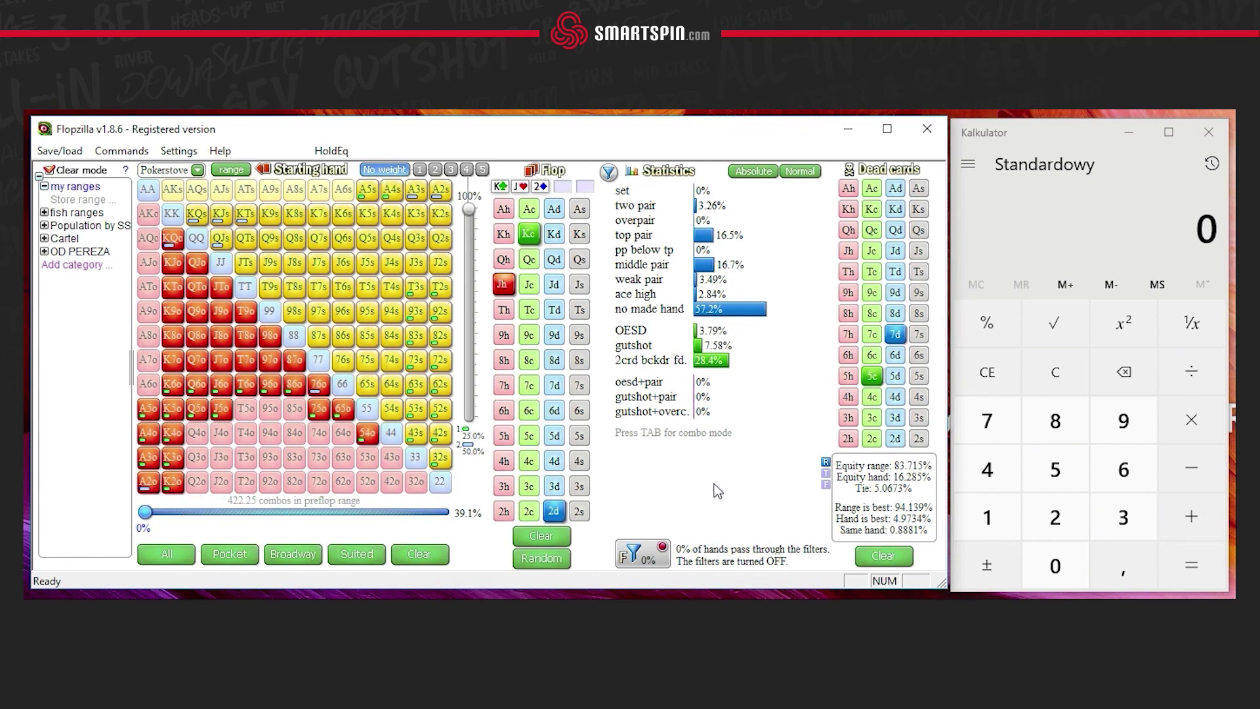
# - Filter the range for two pair, overpair, top pair, middle pair, weak pair and ace high
pyautogui.click(609, 173)
pyautogui.click(609, 173)
pyautogui.click(634, 207)
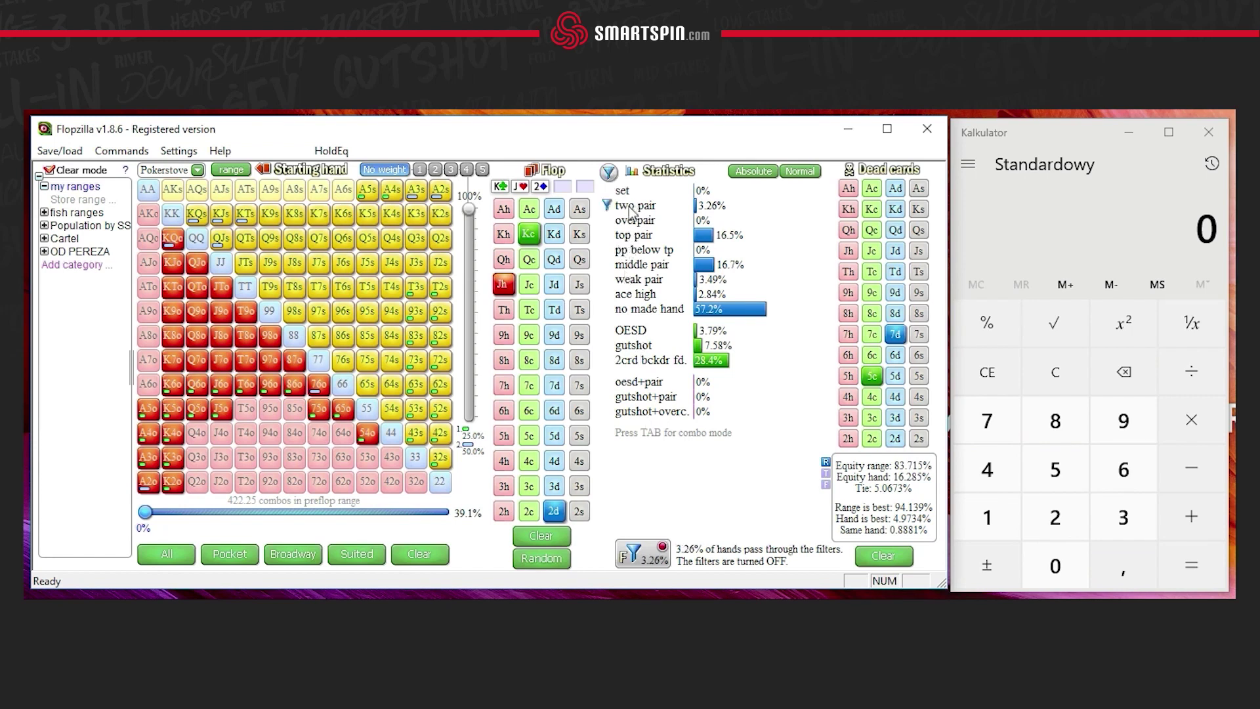
pyautogui.click(630, 221)
pyautogui.click(629, 238)
pyautogui.click(633, 265)
pyautogui.click(630, 282)
pyautogui.click(634, 295)
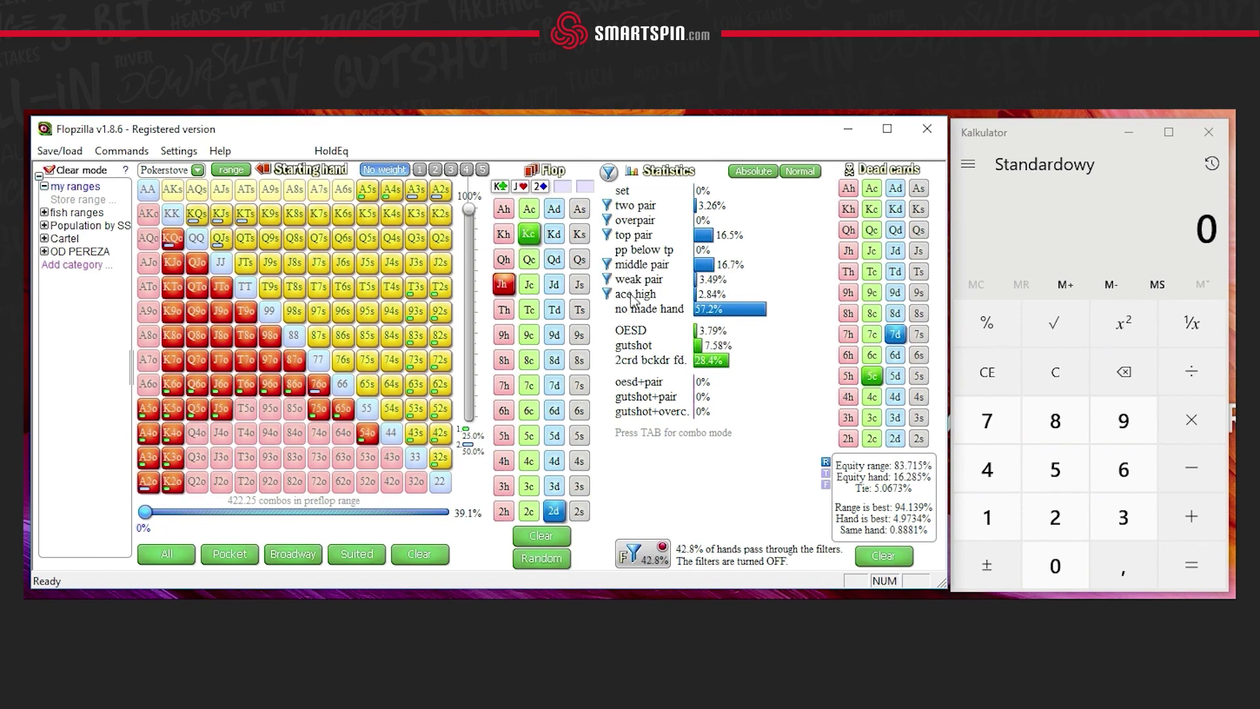
# - Add OESD and gutshot to the filters and briefly preview the filtered range
pyautogui.click(634, 331)
pyautogui.click(636, 345)
pyautogui.click(613, 195)
pyautogui.click(617, 195)
pyautogui.click(664, 560)
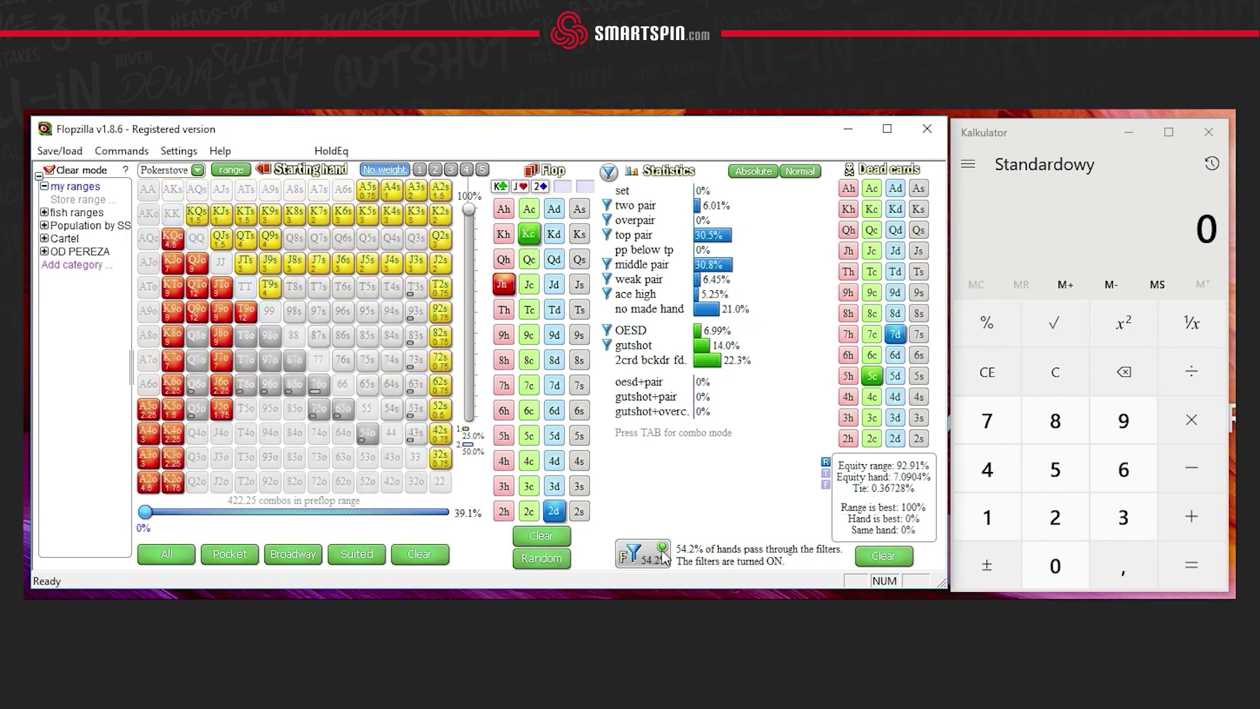
pyautogui.click(664, 556)
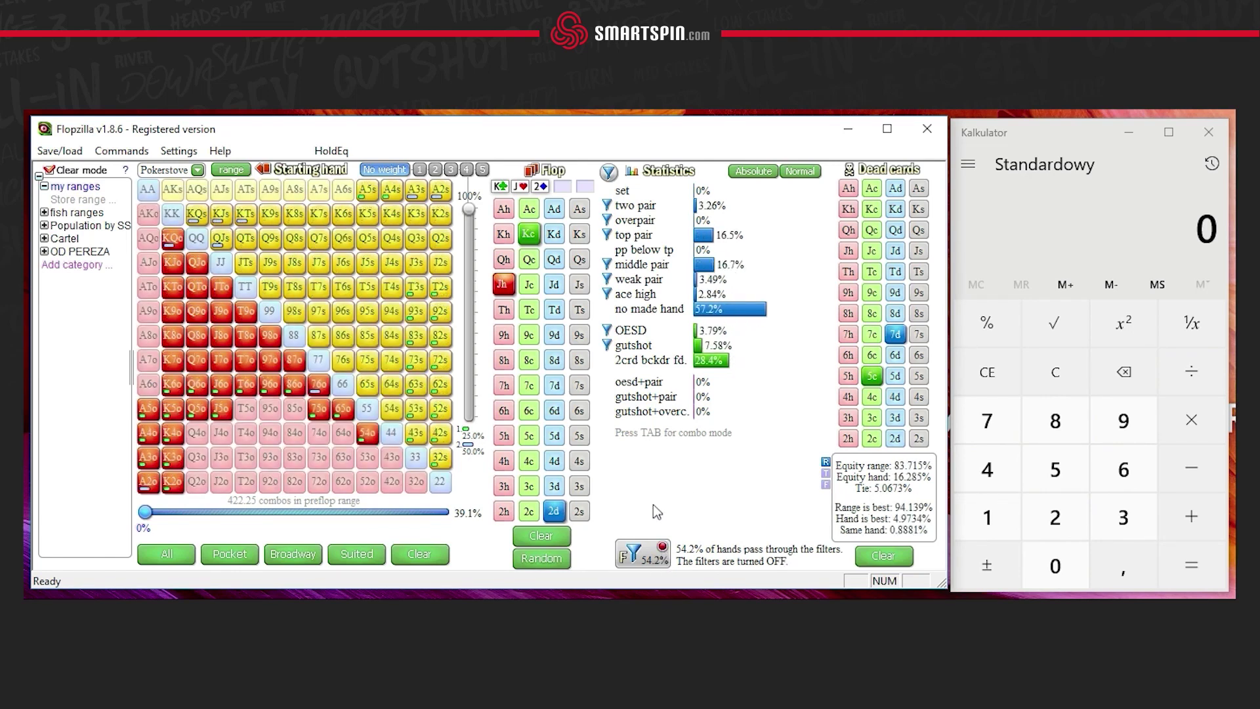
# - Inspect which starting hands fall into the no made hand category, leaving their individual filters unset
pyautogui.moveTo(712, 321)
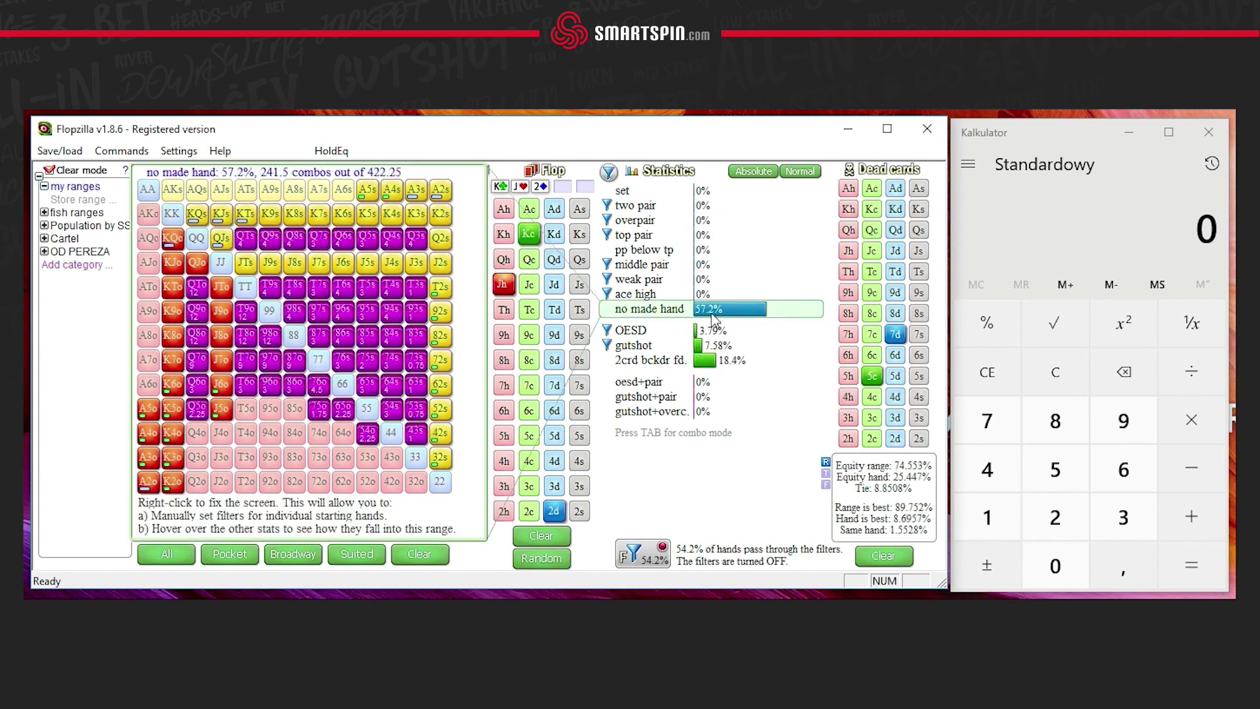
pyautogui.rightClick(714, 319)
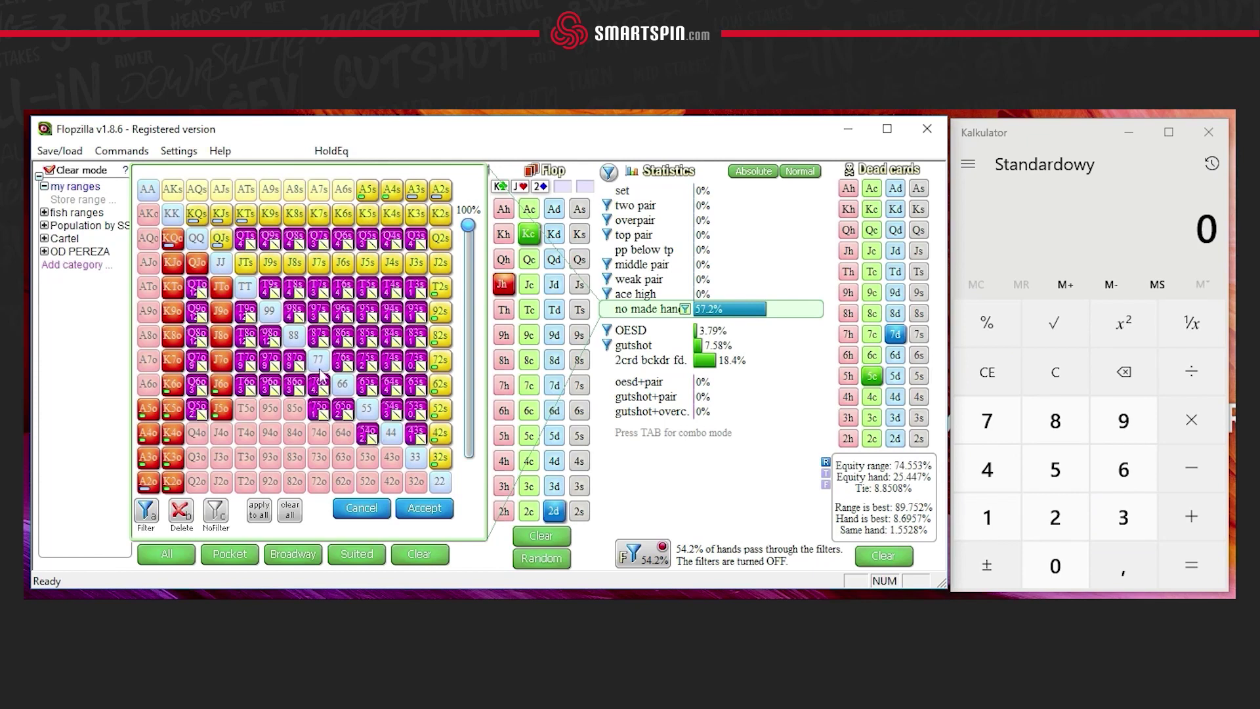
pyautogui.click(367, 509)
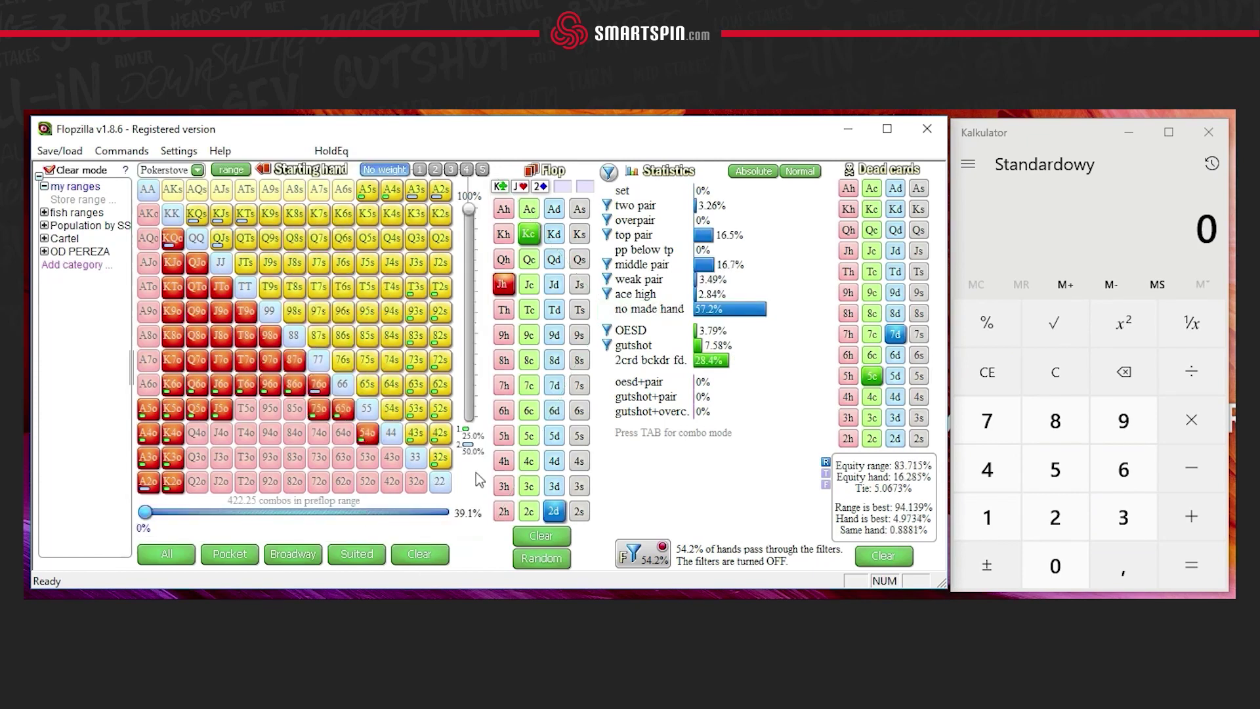
pyautogui.moveTo(741, 315)
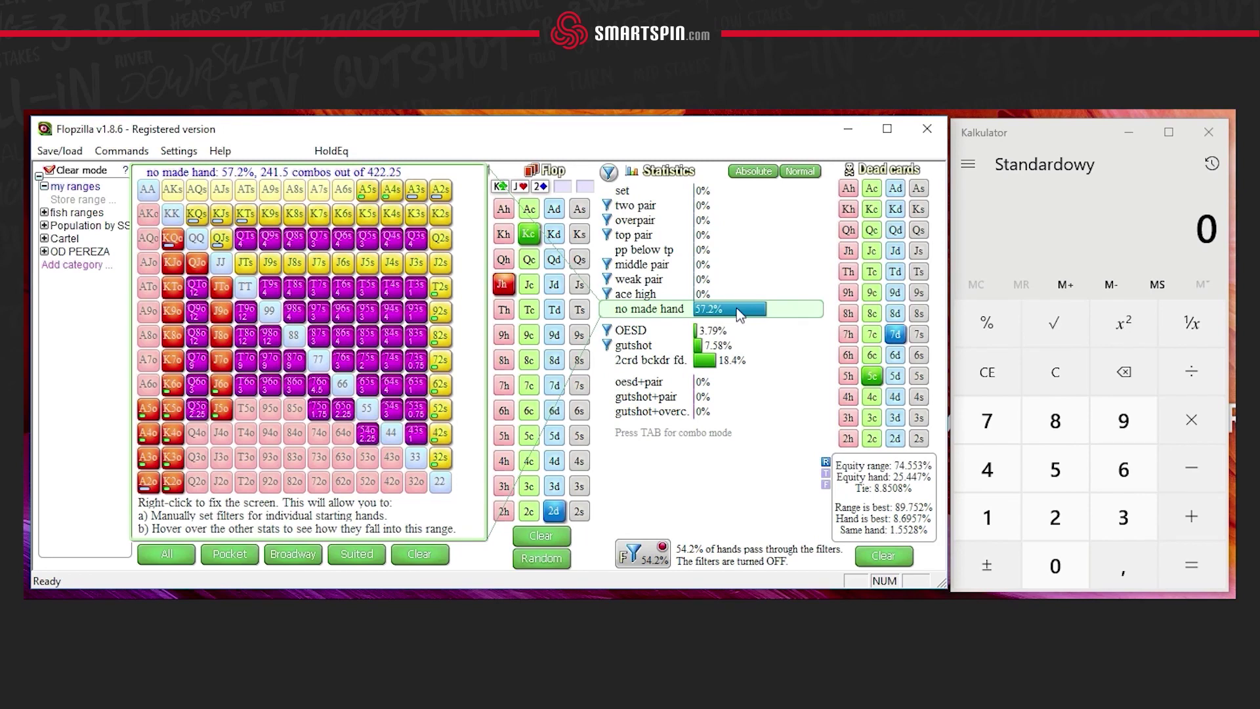
# - Add the Q8s, Q7s and Q6s two-card backdoor flush draws to the filters and turn the filters on
pyautogui.rightClick(726, 365)
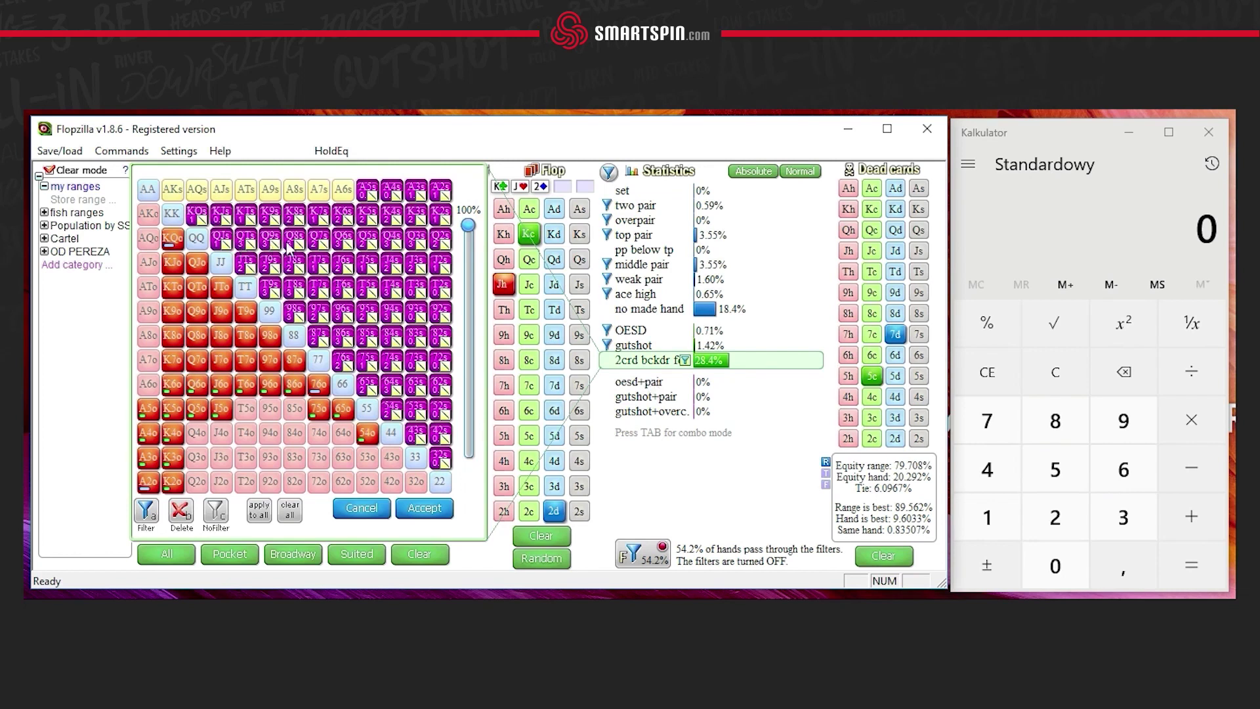
pyautogui.moveTo(305, 248); pyautogui.dragTo(350, 252)
pyautogui.click(425, 509)
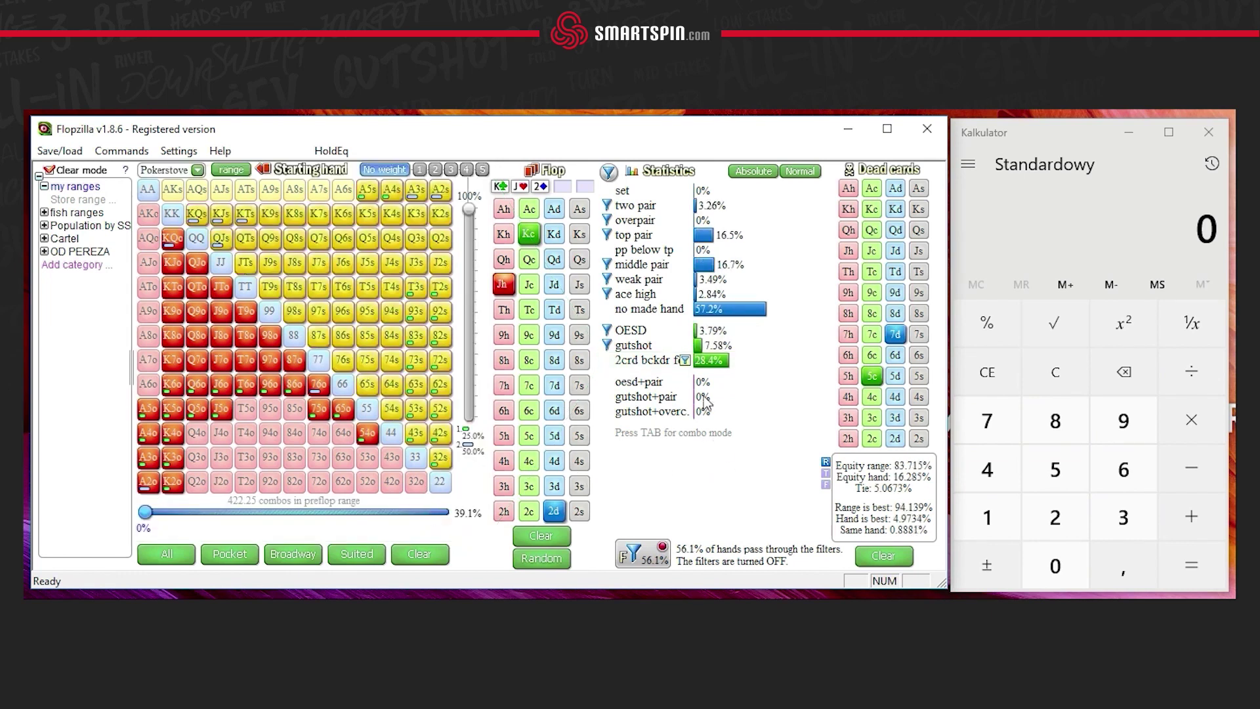
pyautogui.click(657, 550)
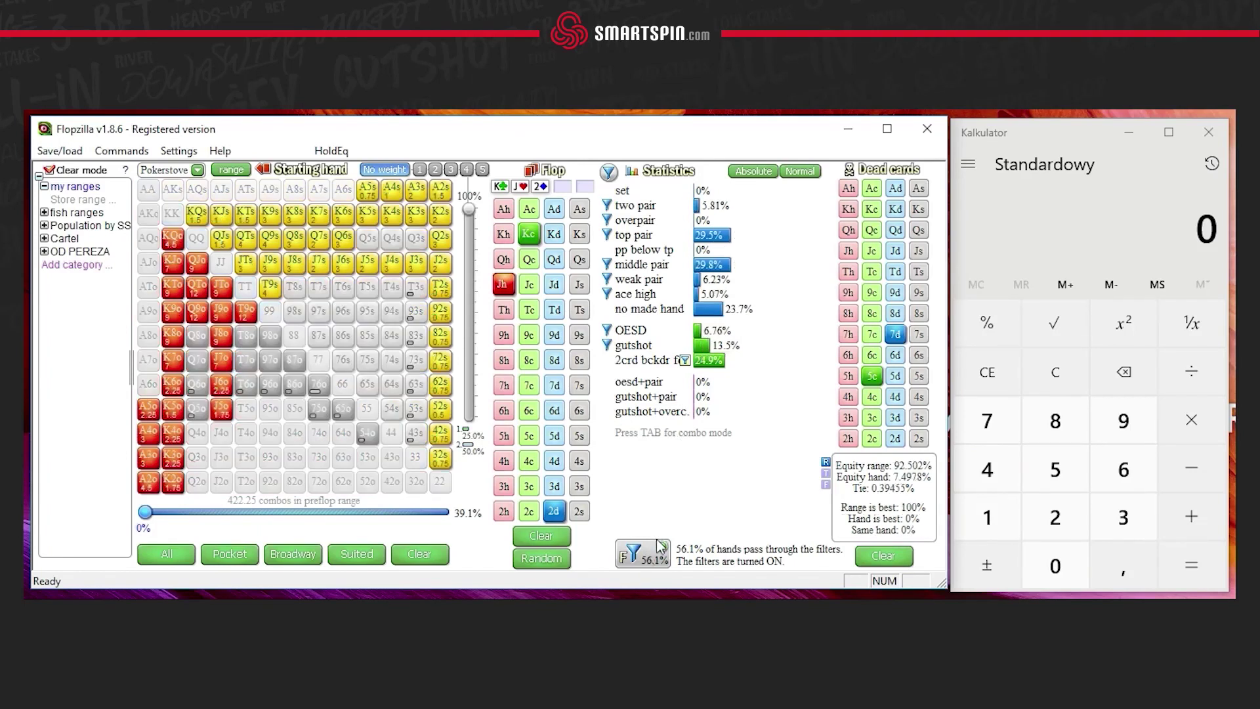
pyautogui.click(654, 571)
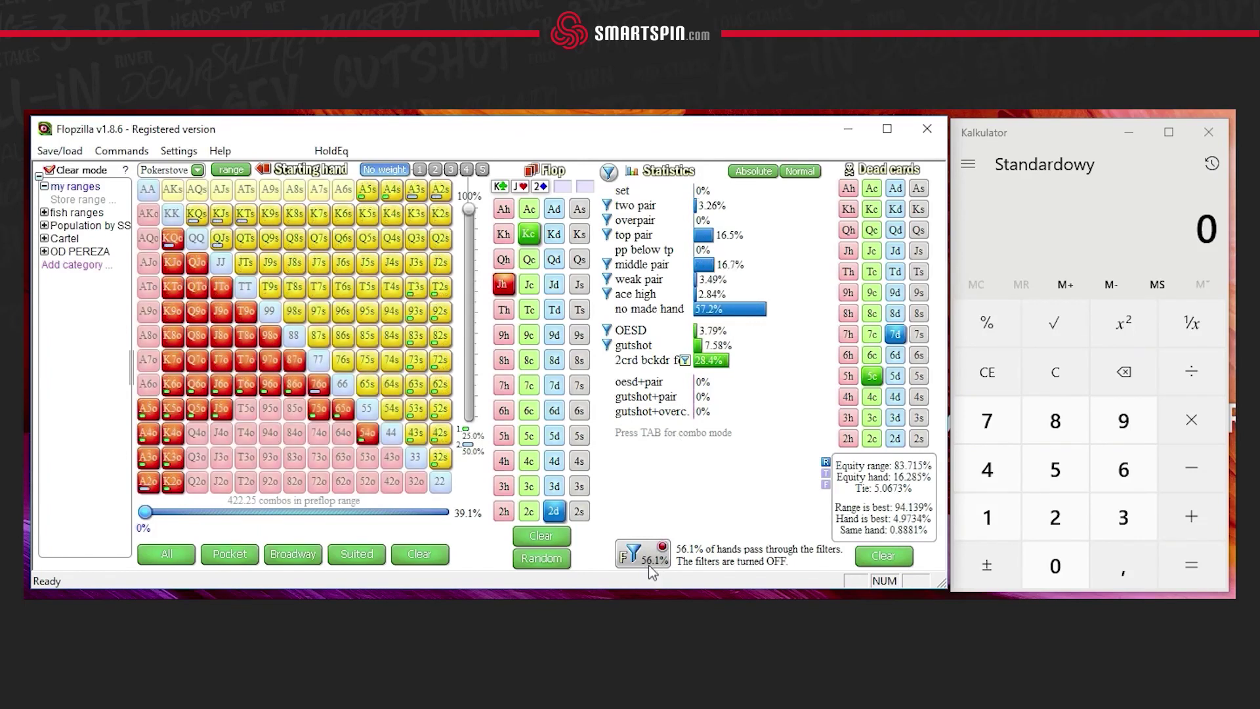
pyautogui.click(653, 563)
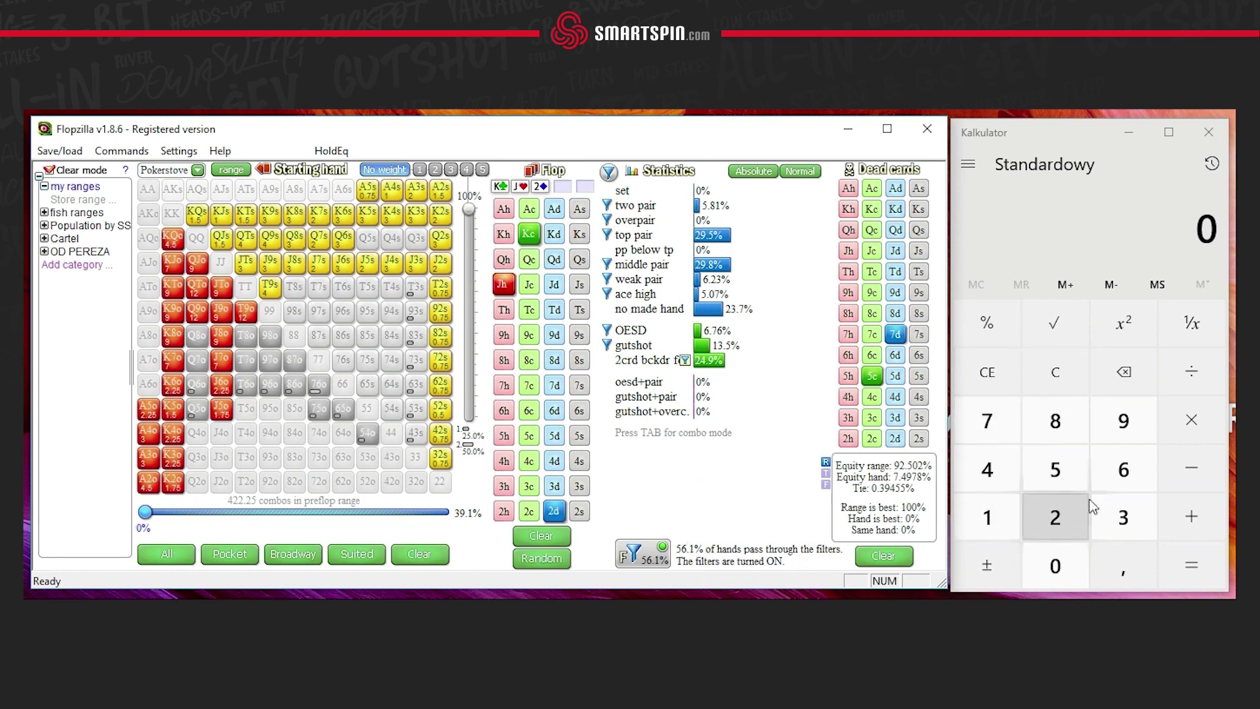
# - Calculate 1.5 ÷ 5.5 in the calculator and highlight the first two decimals of the result
pyautogui.click(988, 474)
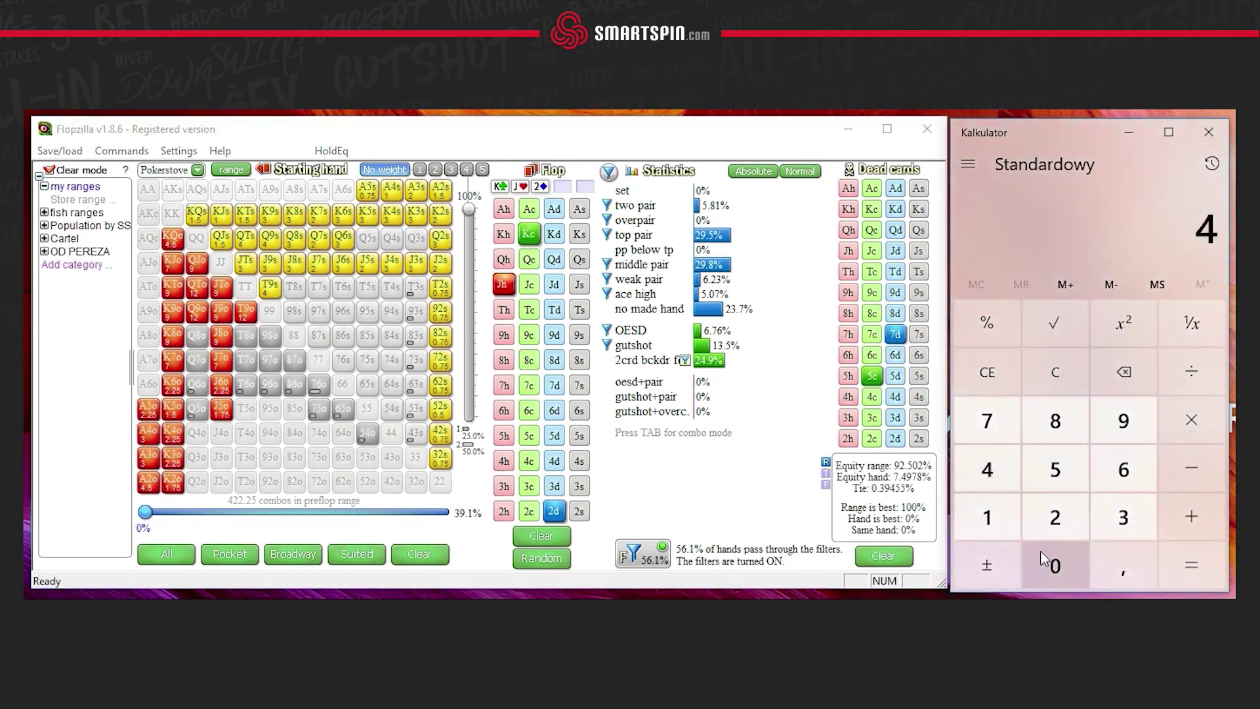
pyautogui.click(1051, 374)
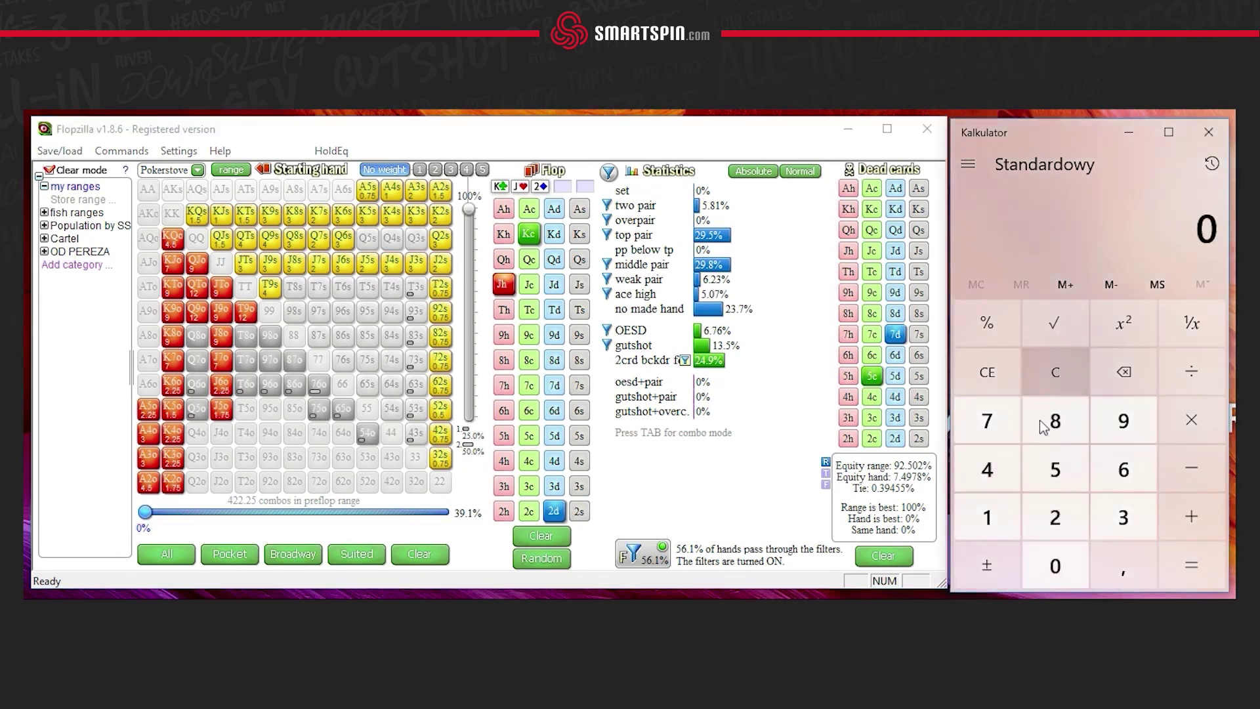
pyautogui.click(1007, 515)
pyautogui.click(1122, 569)
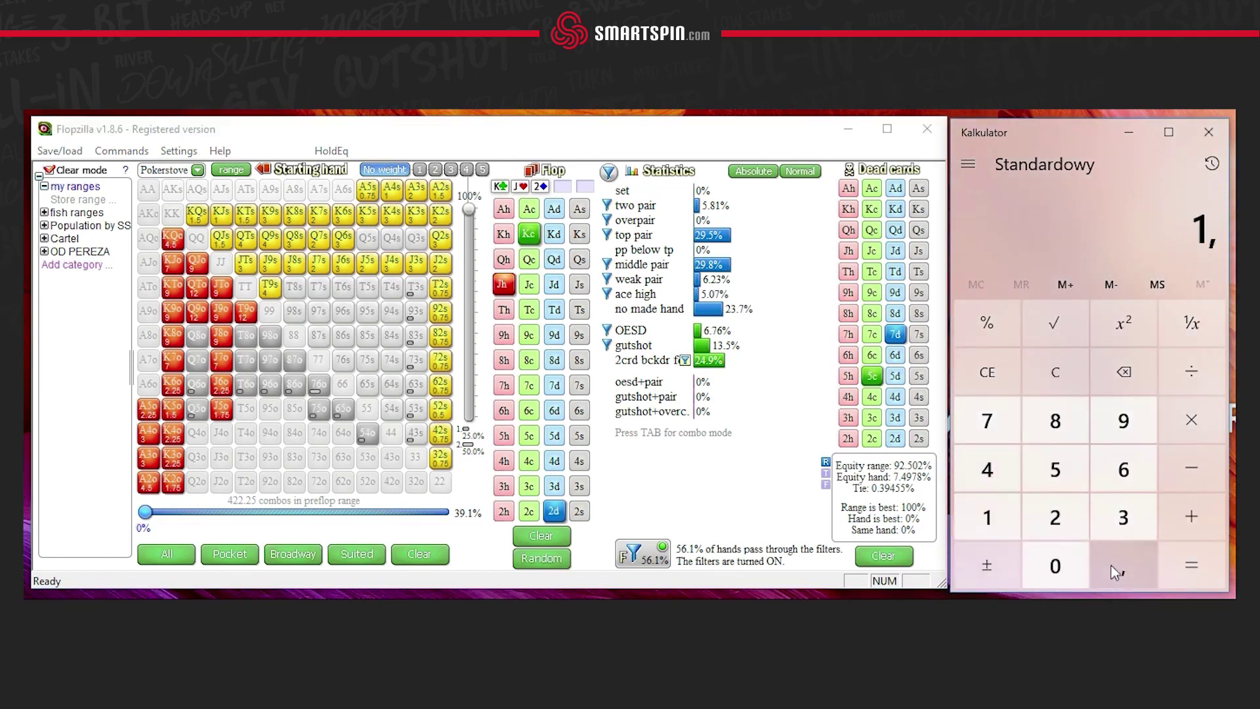
pyautogui.click(1072, 470)
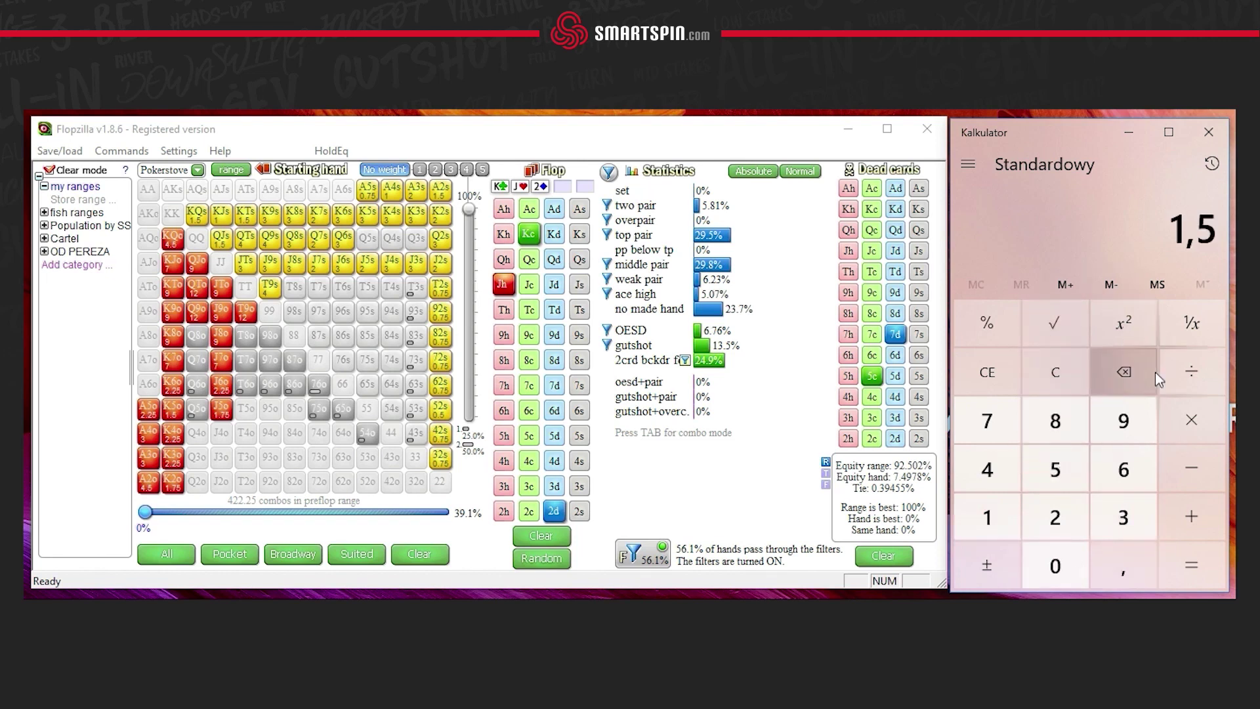
pyautogui.click(1187, 423)
pyautogui.click(1195, 373)
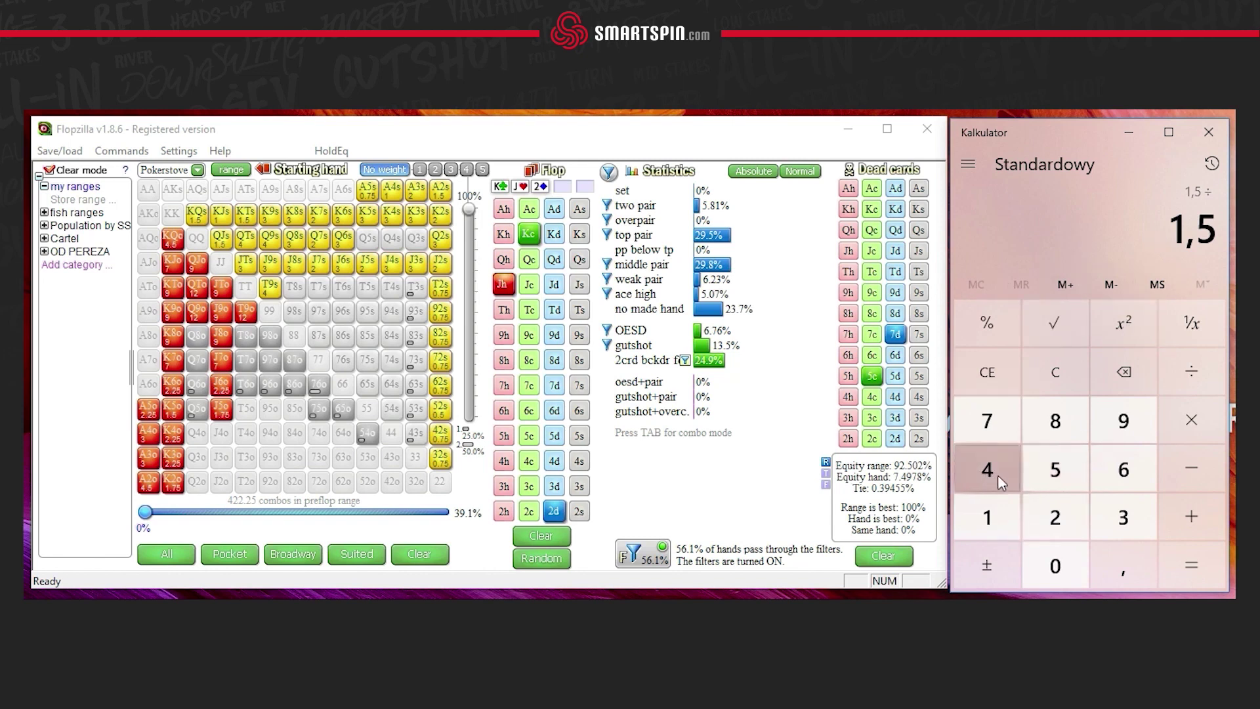
pyautogui.click(1055, 469)
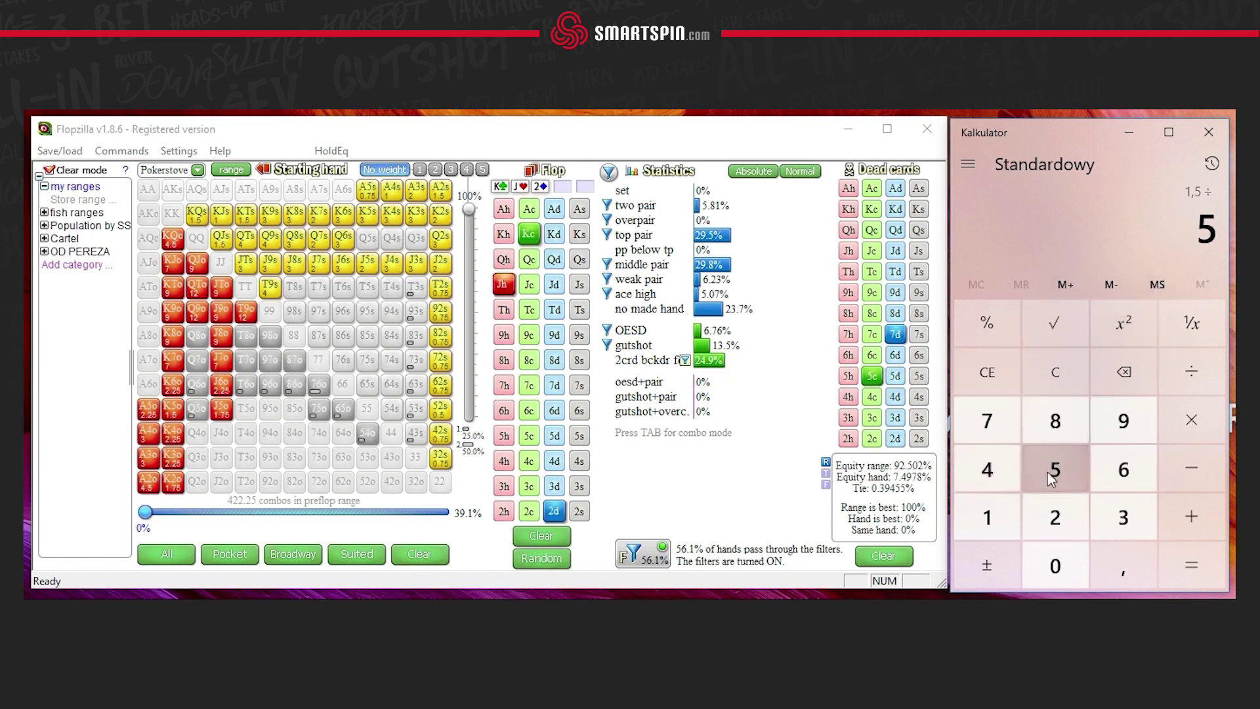
pyautogui.click(1123, 566)
pyautogui.click(1061, 478)
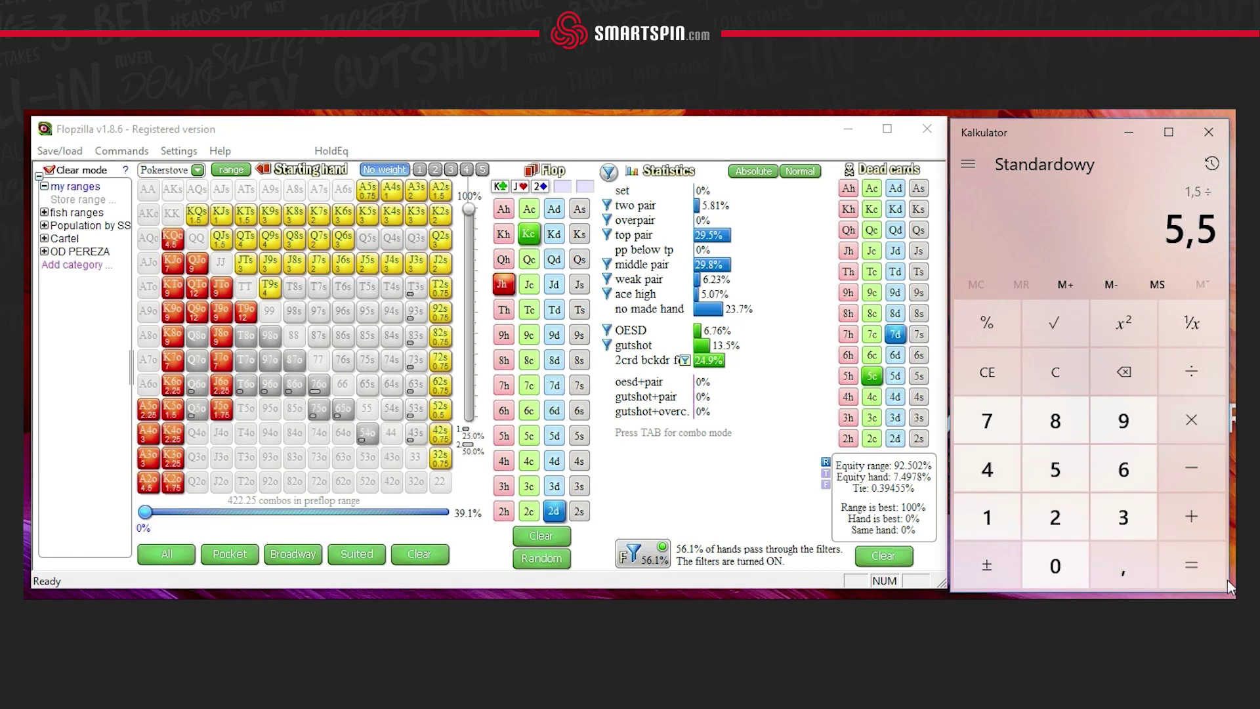
pyautogui.click(1188, 568)
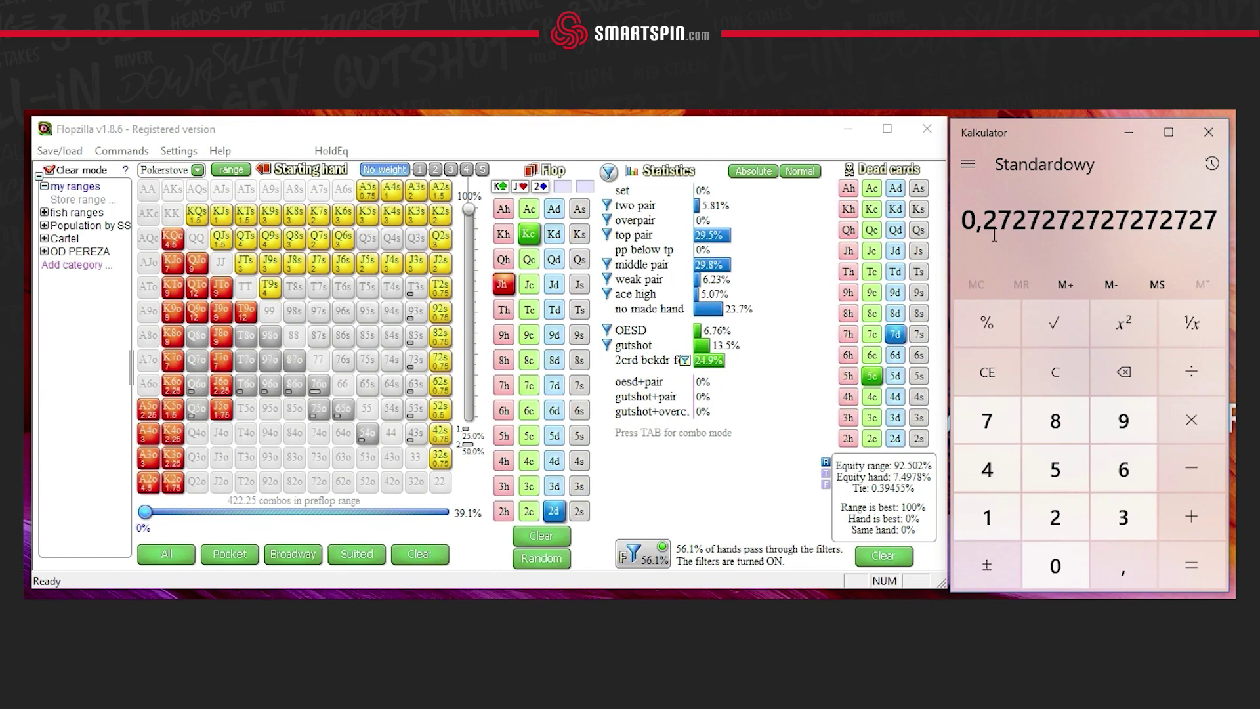
pyautogui.moveTo(1013, 220); pyautogui.dragTo(984, 219)
# - Compare the range with the filters off and on, and replace the flop with Qc Jc Tc
pyautogui.click(663, 547)
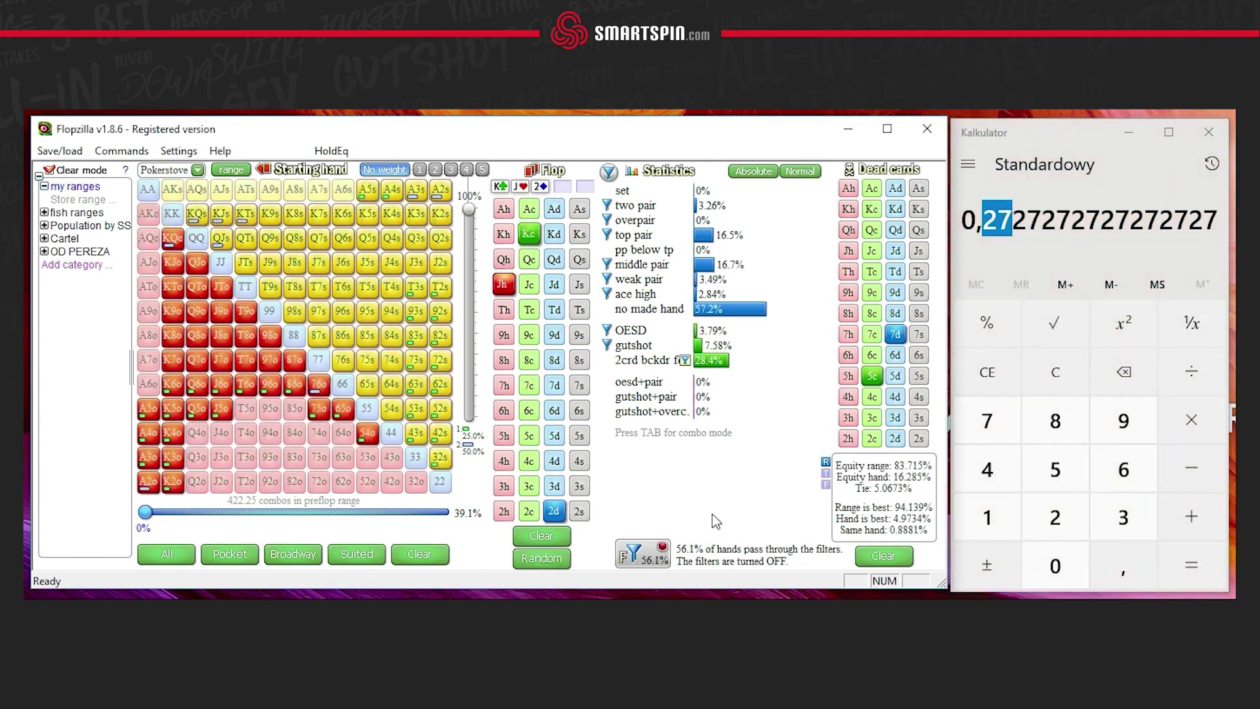
pyautogui.click(663, 550)
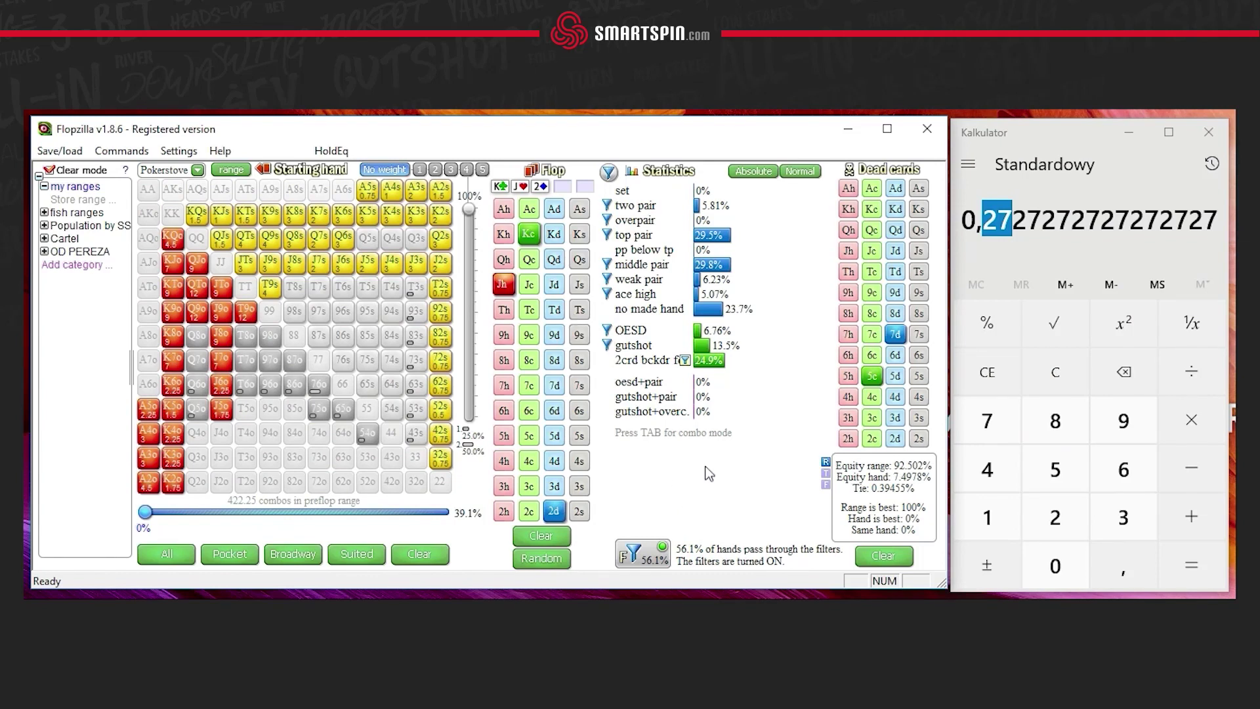
pyautogui.click(529, 231)
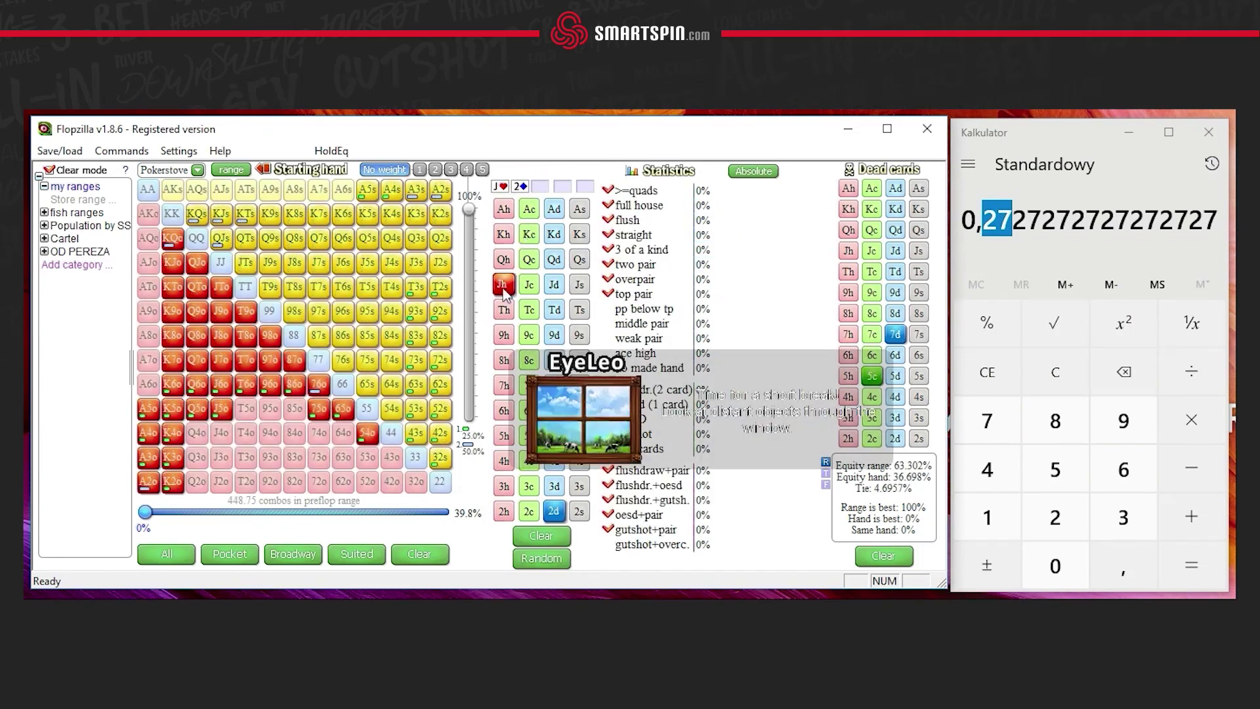
pyautogui.click(504, 289)
pyautogui.click(554, 512)
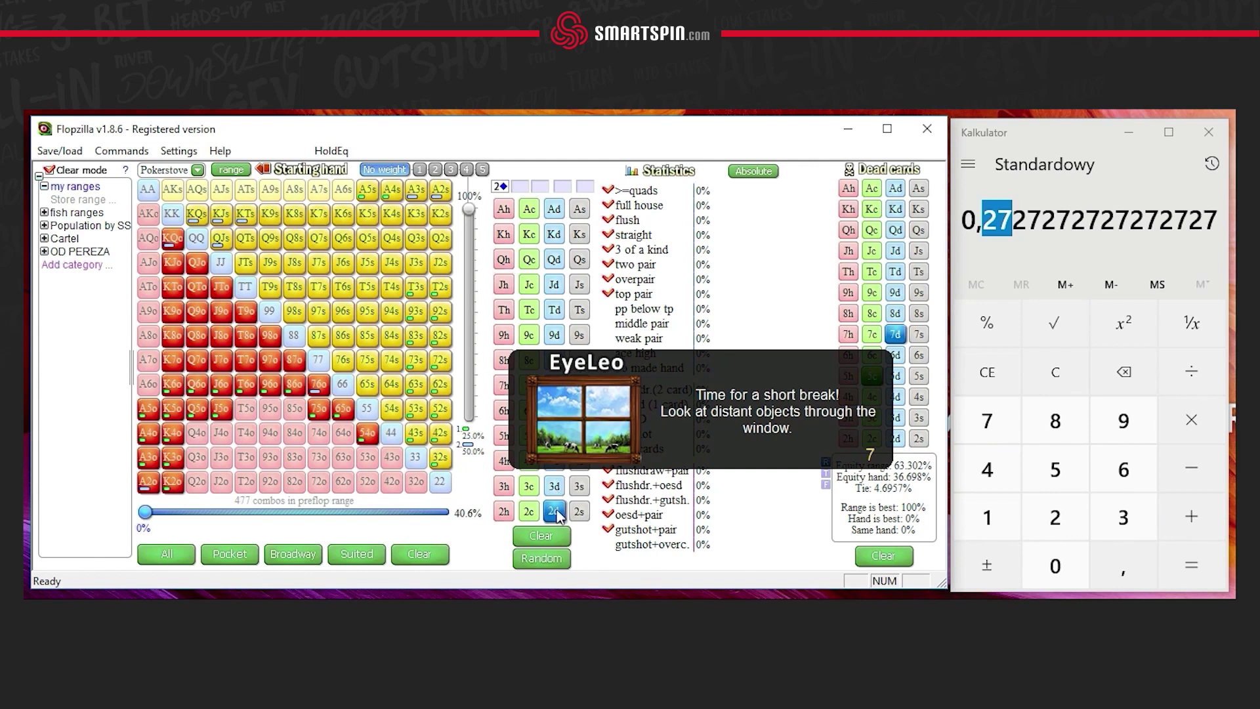
pyautogui.click(529, 259)
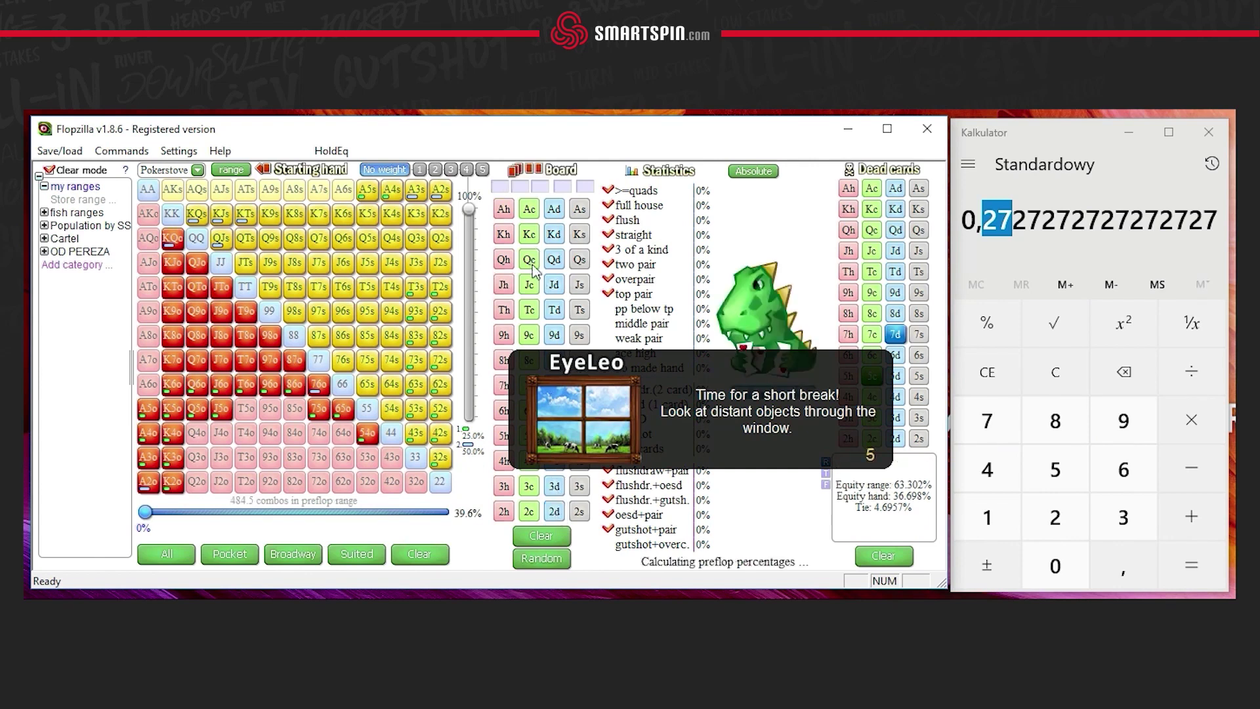
pyautogui.click(529, 284)
pyautogui.click(529, 312)
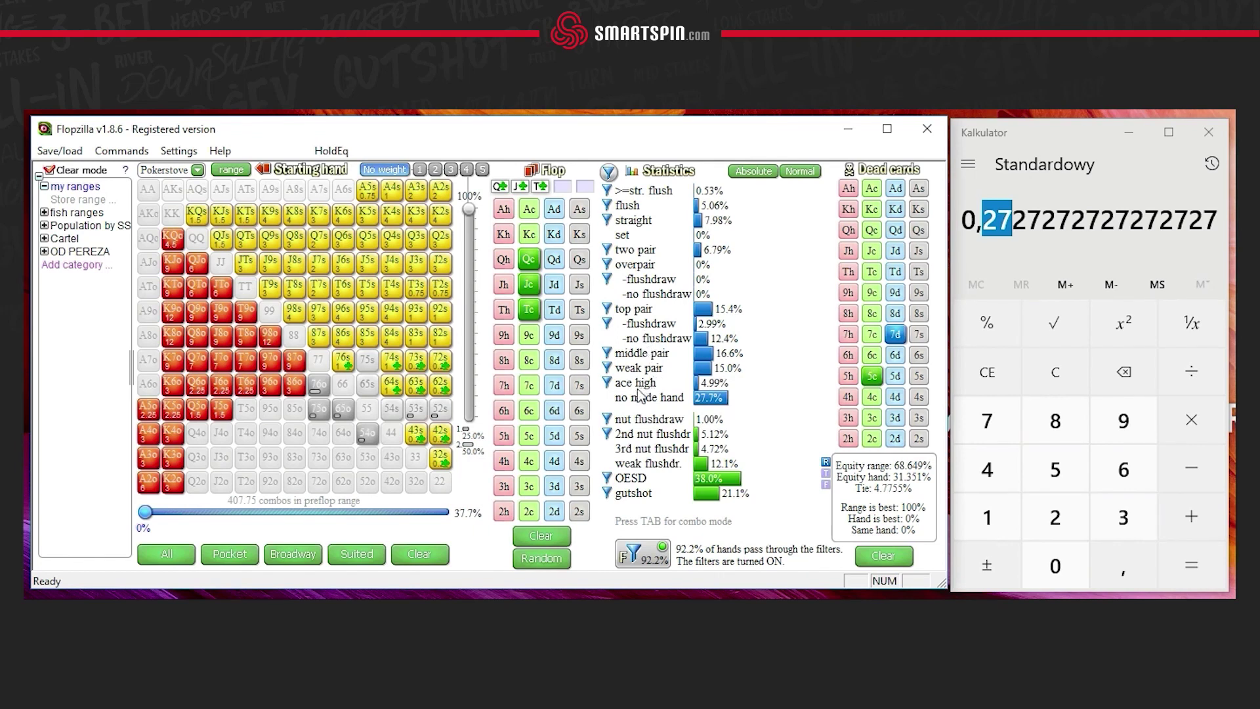
# - Add the 3rd nut and weak flush draws to the filters and replace the dead cards with 3d and 2d
pyautogui.click(637, 450)
pyautogui.click(650, 465)
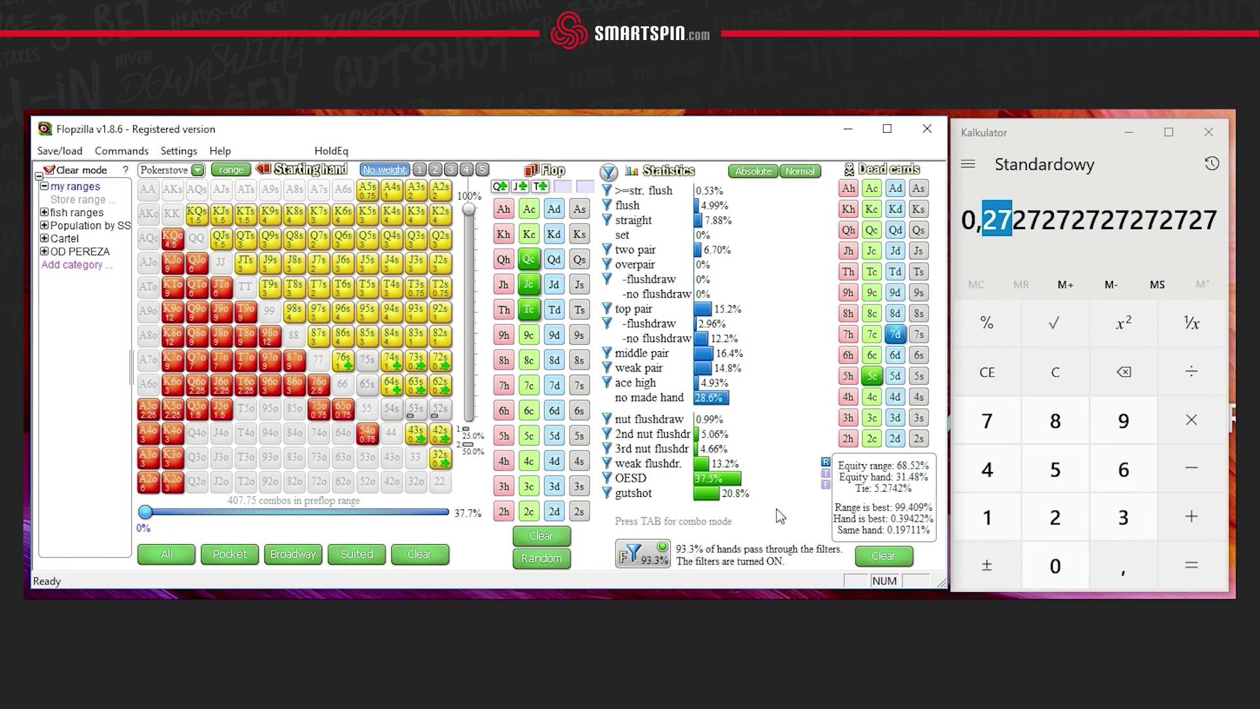
pyautogui.click(875, 380)
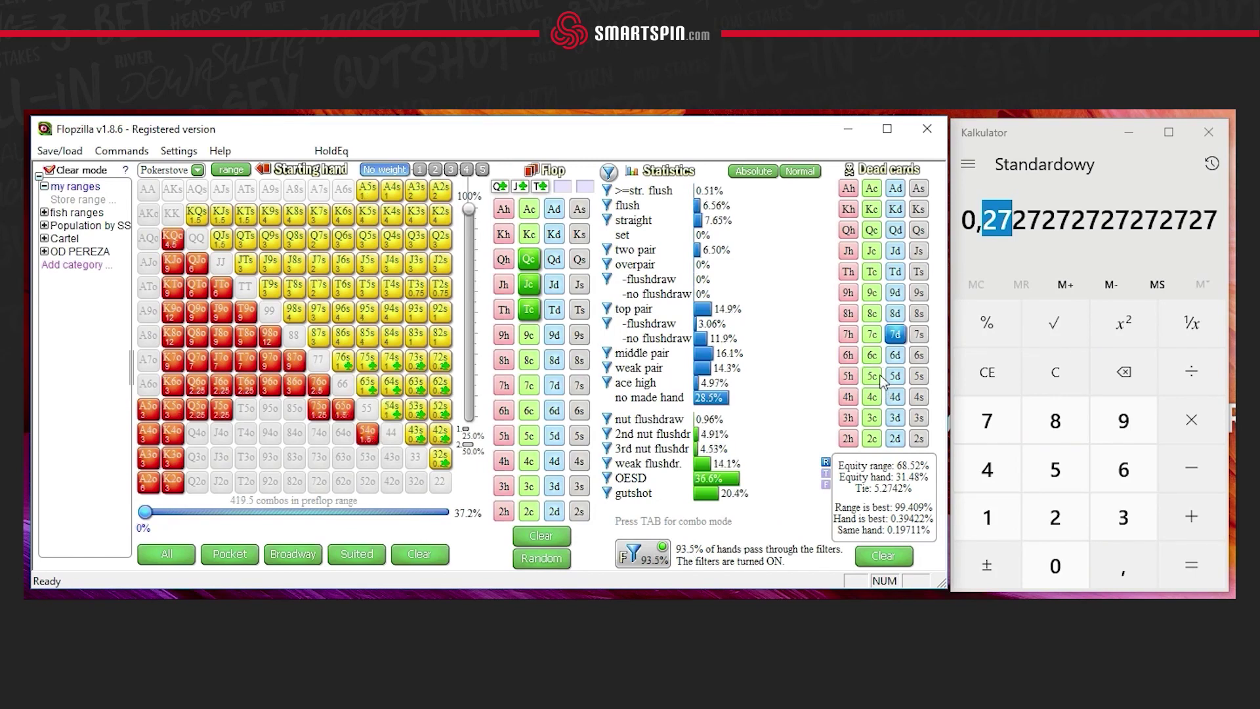
pyautogui.click(896, 336)
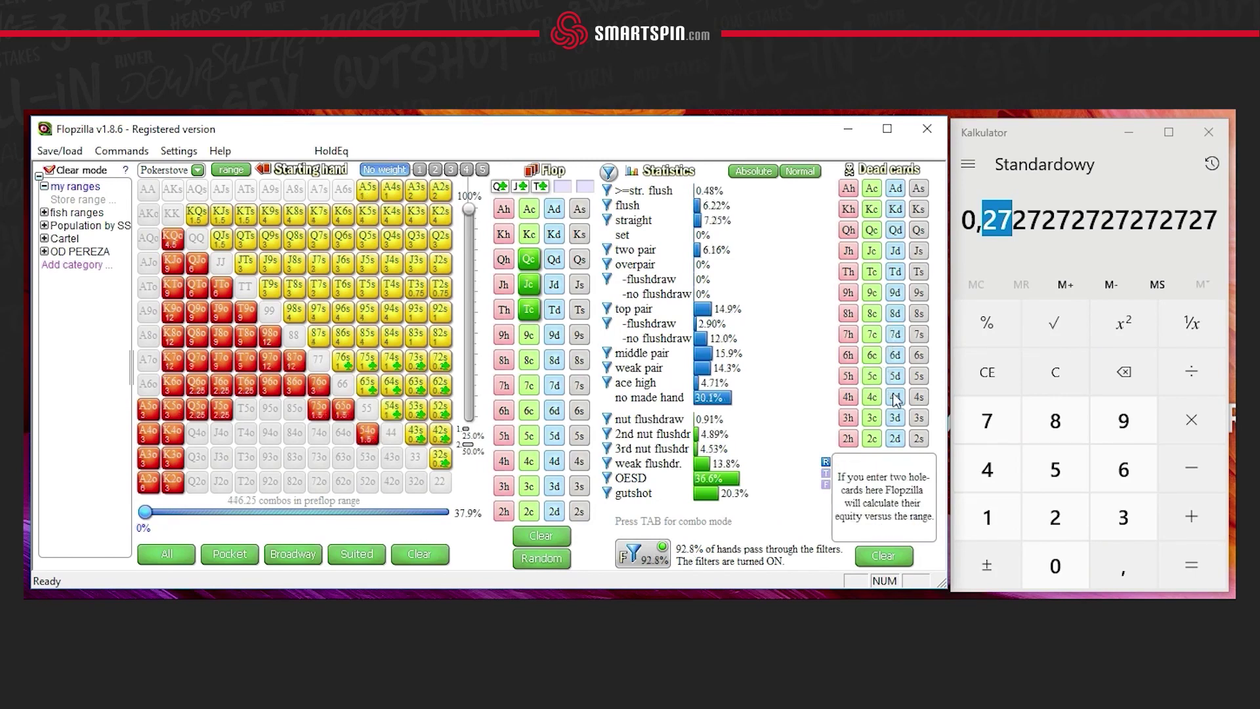
pyautogui.click(896, 437)
pyautogui.click(895, 417)
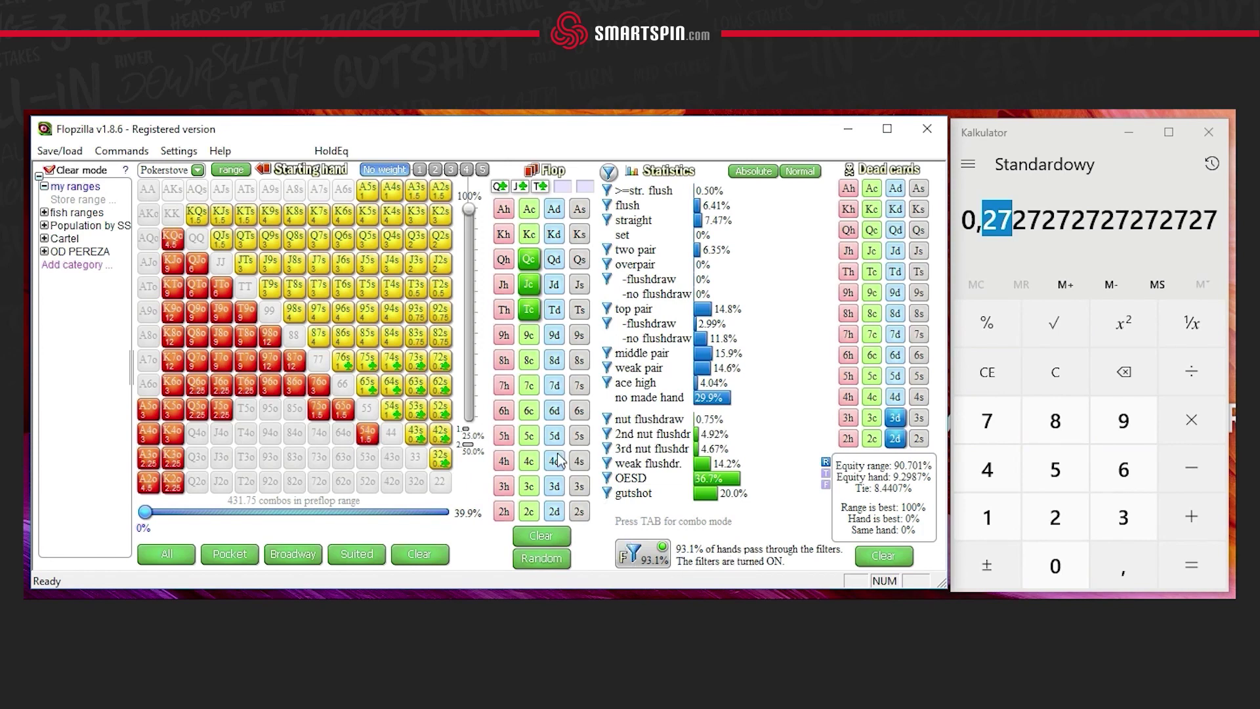
# - Exclude the eight-x hands, including 87s to 82s, 87o and 86o, from the gutshot filter, keeping the ace-x hands
pyautogui.click(661, 555)
pyautogui.click(662, 556)
pyautogui.moveTo(722, 478)
pyautogui.moveTo(725, 502)
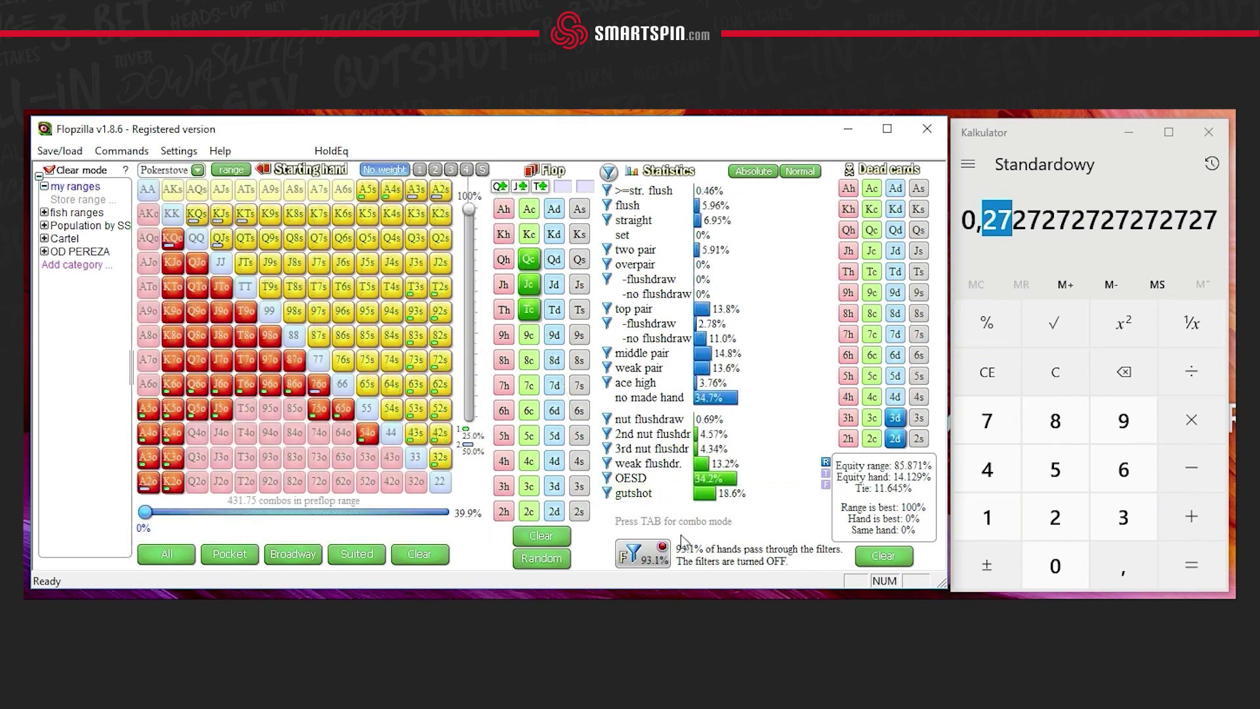
pyautogui.rightClick(724, 496)
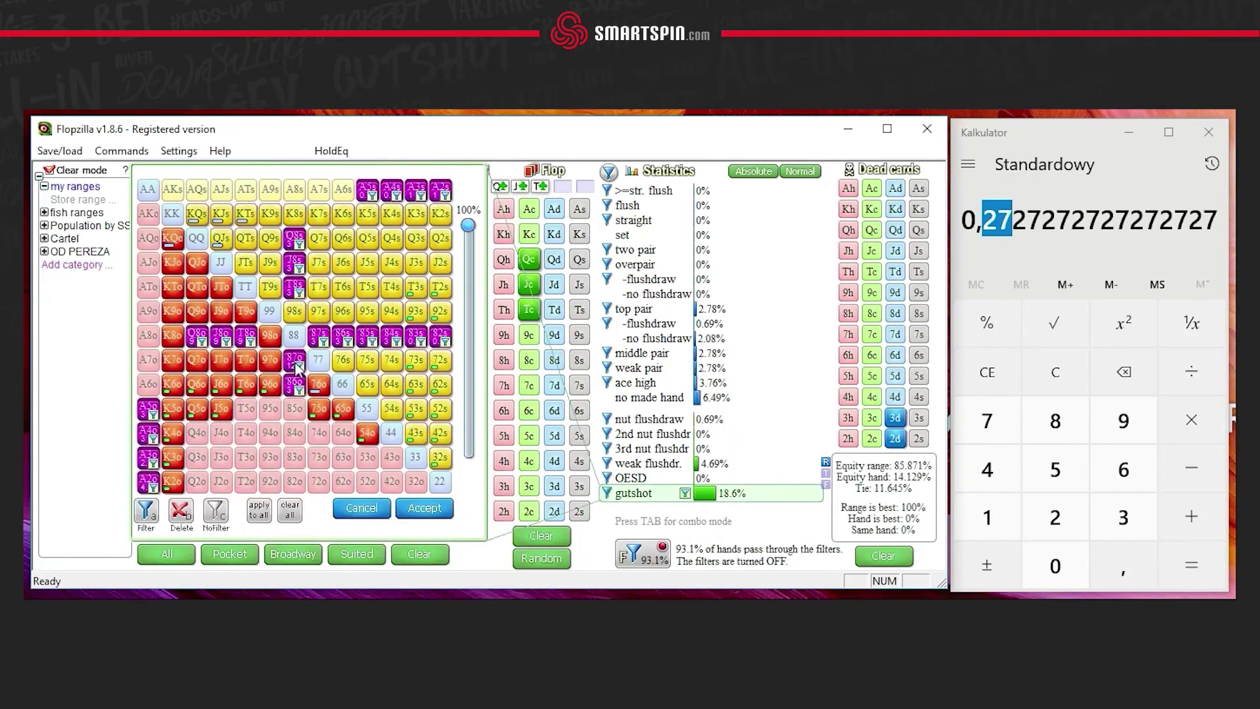
pyautogui.moveTo(441, 350)
pyautogui.mouseDown()
pyautogui.moveTo(323, 344)
pyautogui.moveTo(318, 375)
pyautogui.moveTo(300, 391)
pyautogui.moveTo(297, 380)
pyautogui.mouseUp()
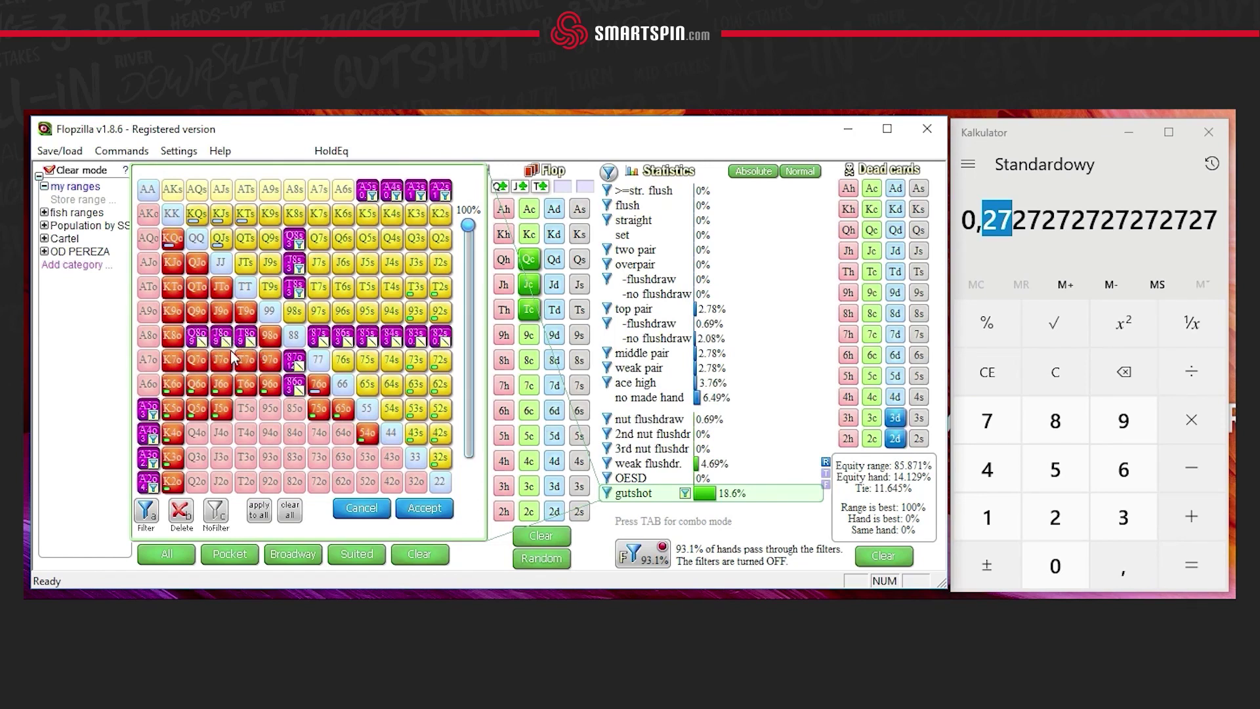
pyautogui.click(432, 510)
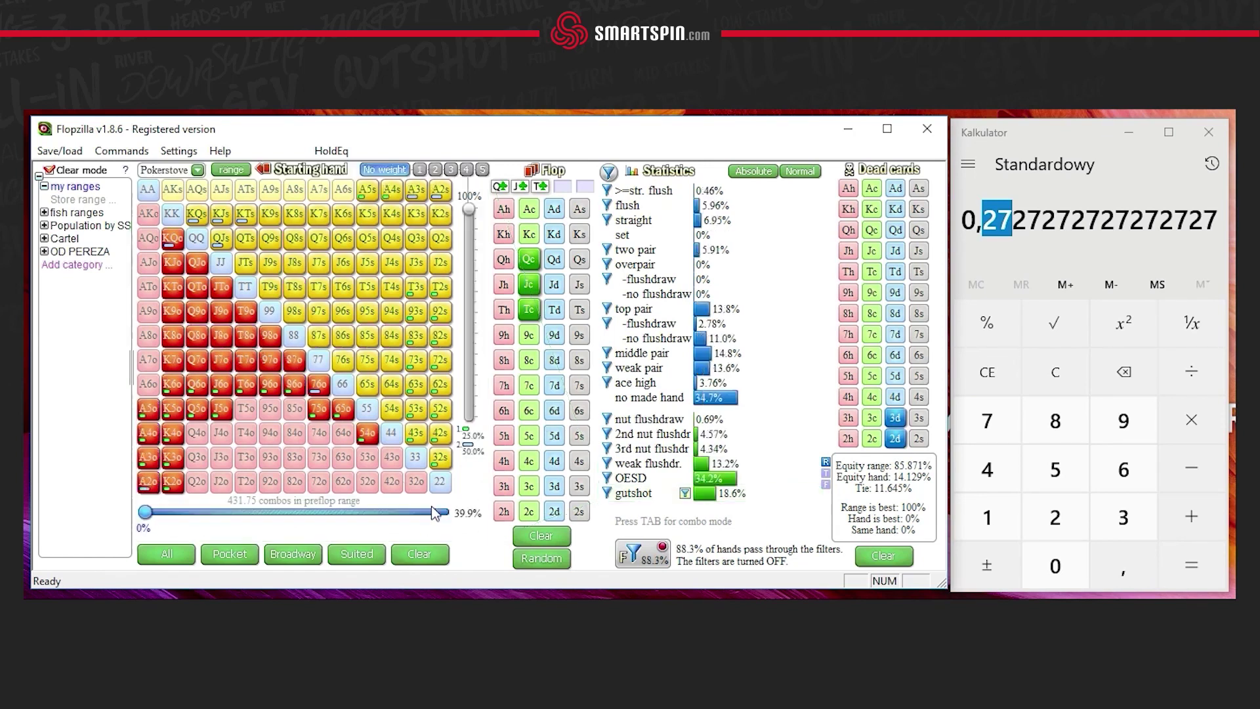
pyautogui.rightClick(719, 505)
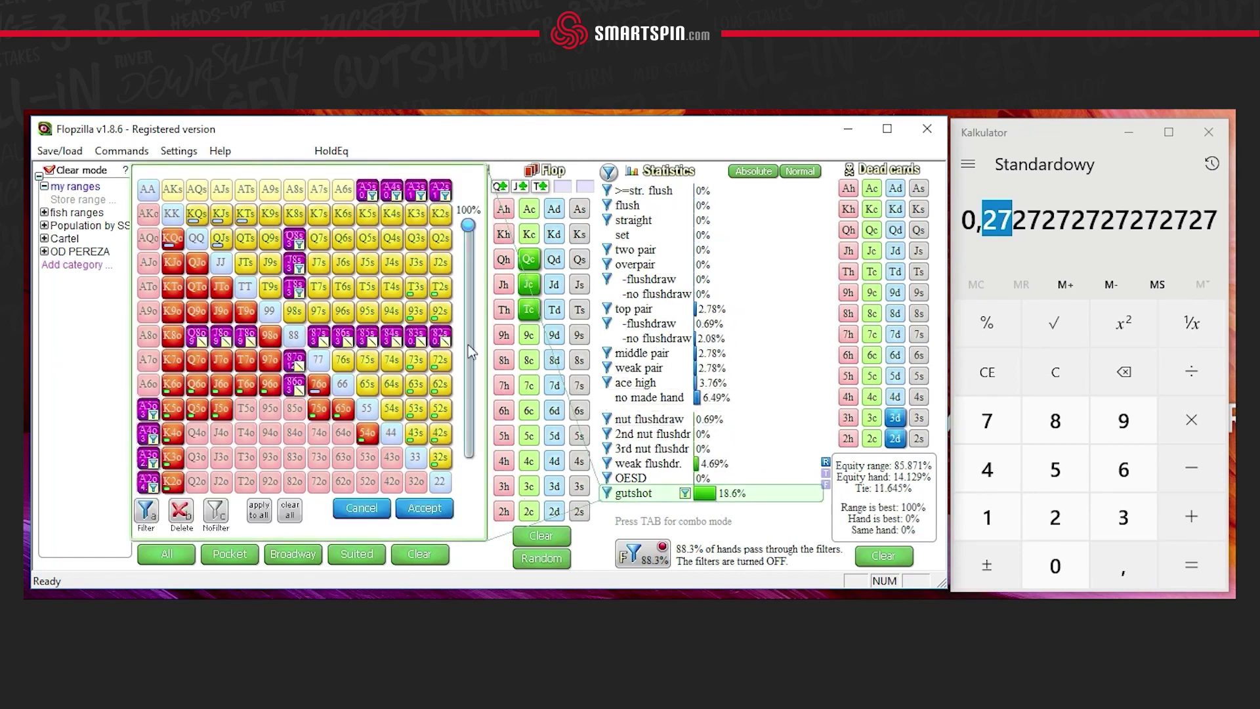
pyautogui.click(425, 508)
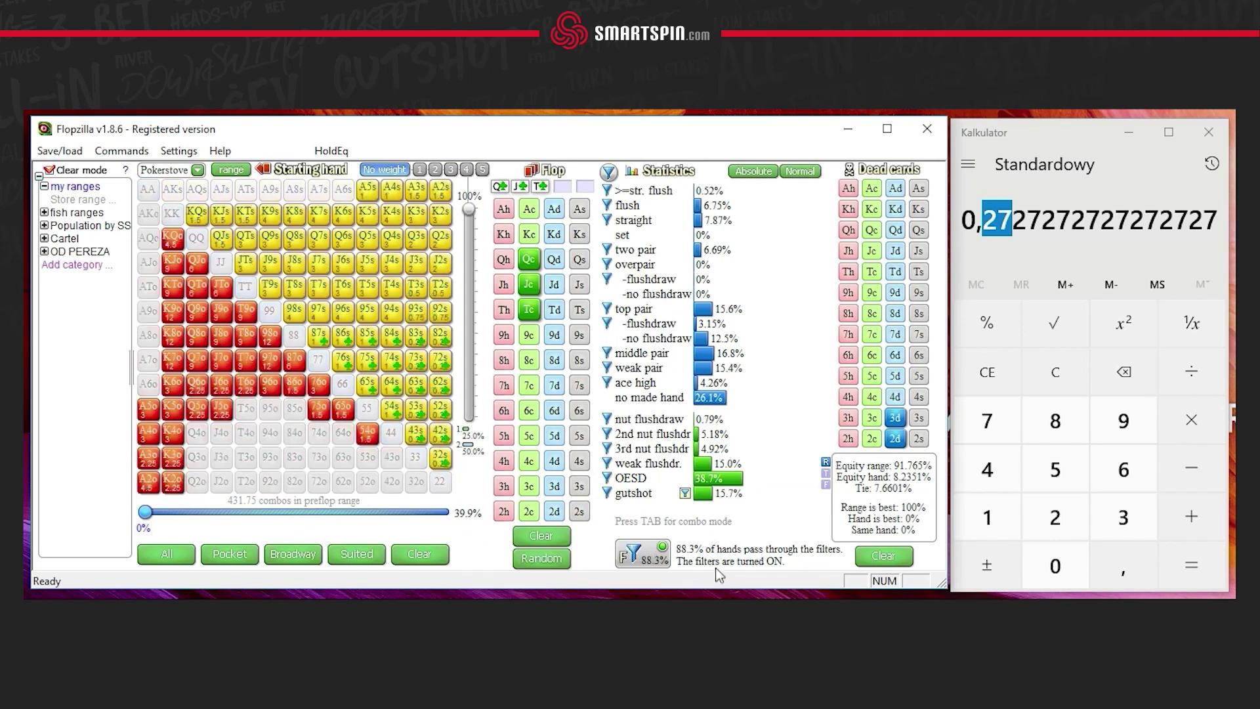
# - Compare the range and its equity with the filters on and off
pyautogui.click(663, 563)
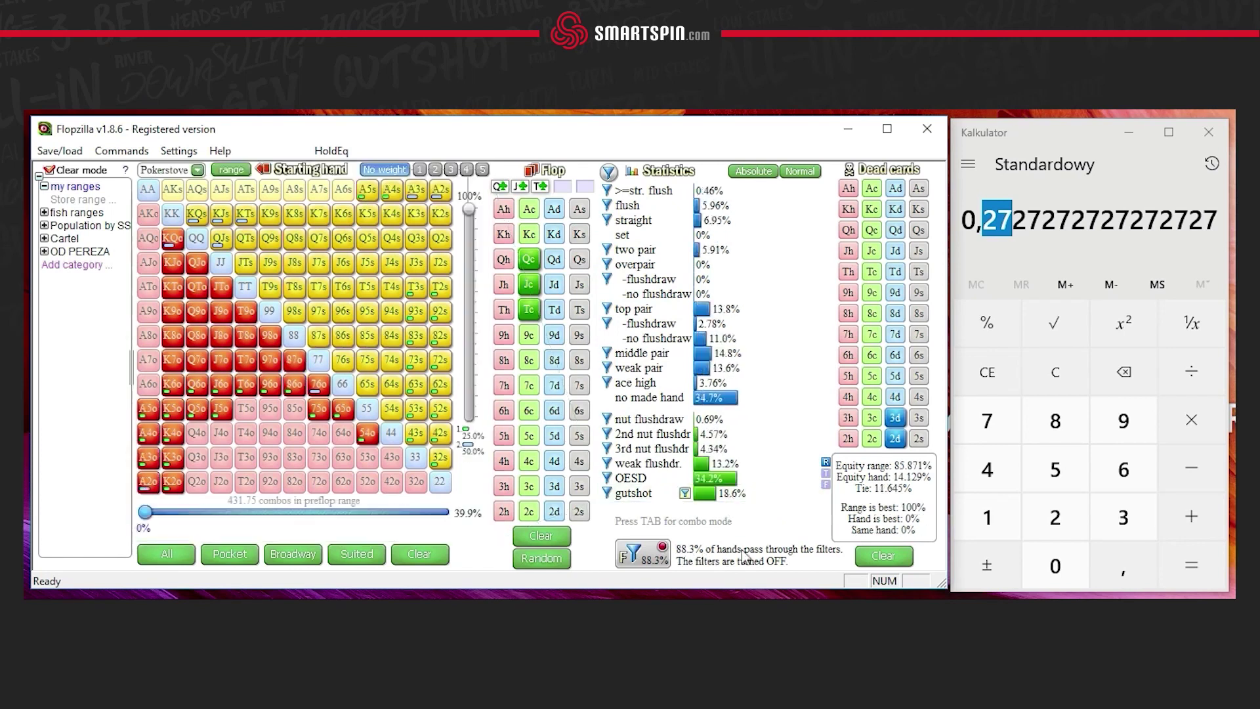
pyautogui.click(712, 559)
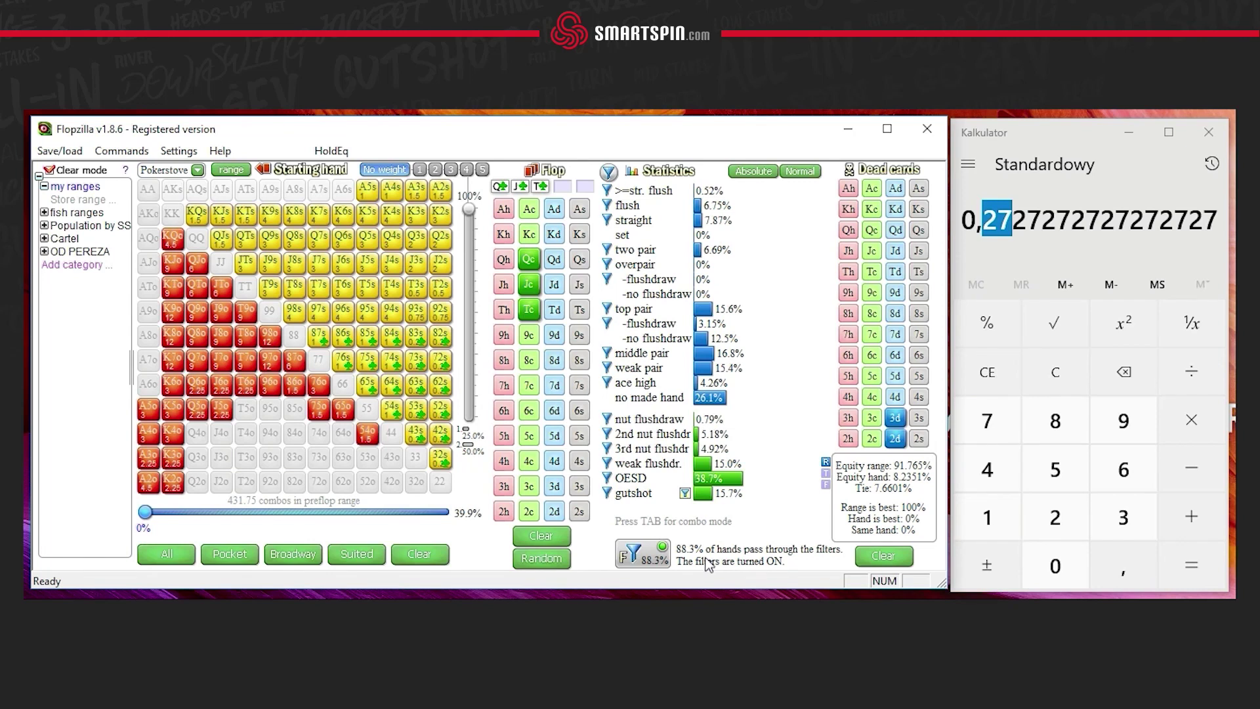
pyautogui.click(648, 555)
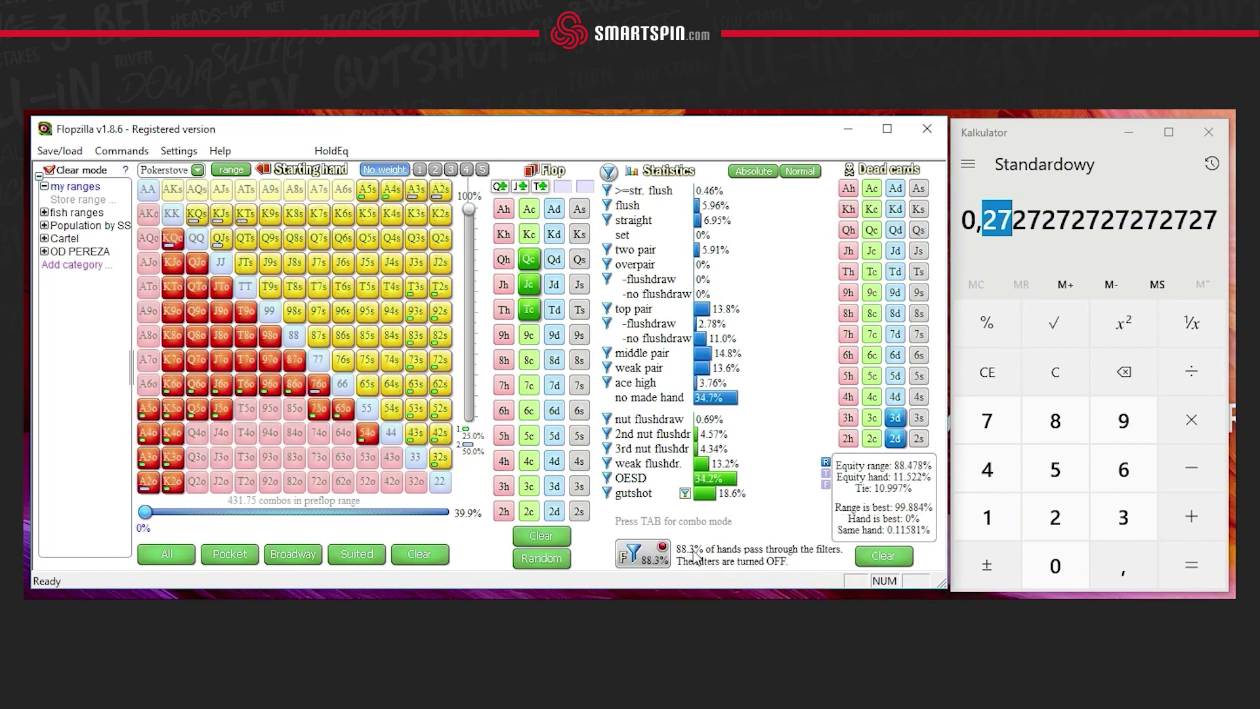
# - Exclude the weaker ten-x hands, including T7s to T2s, from the weak pair filter and preview the filtered range
pyautogui.moveTo(731, 196)
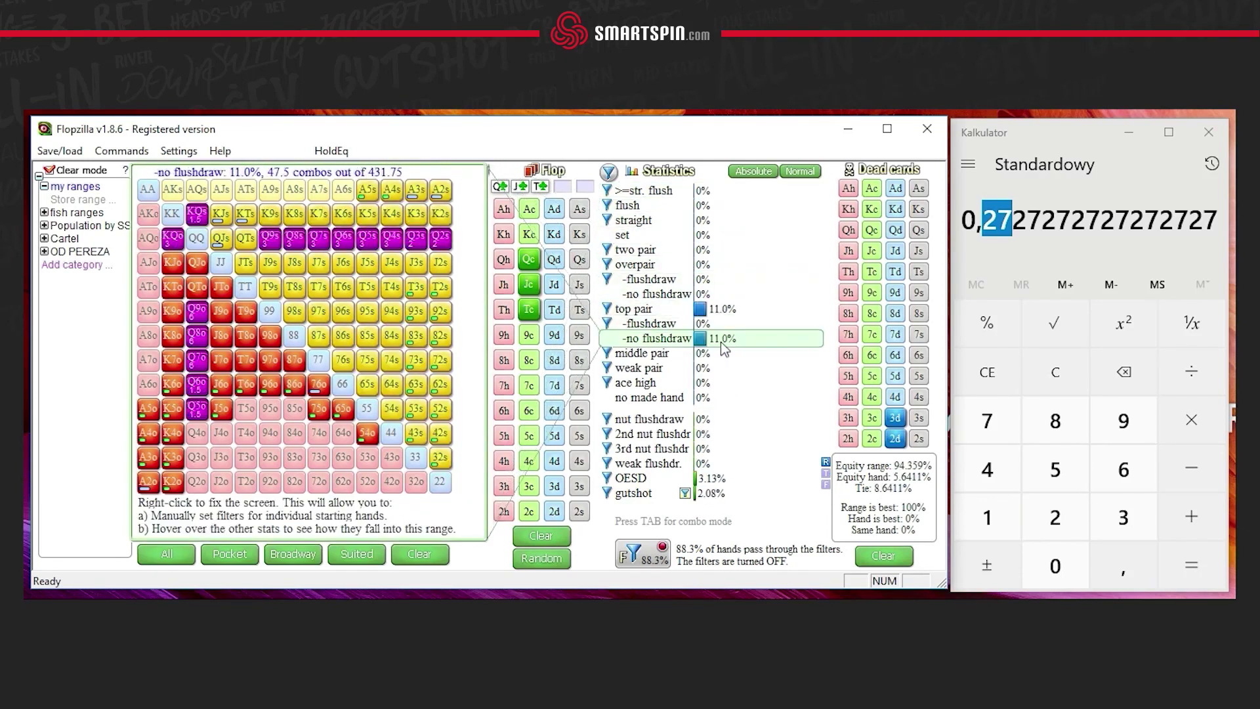
pyautogui.rightClick(710, 375)
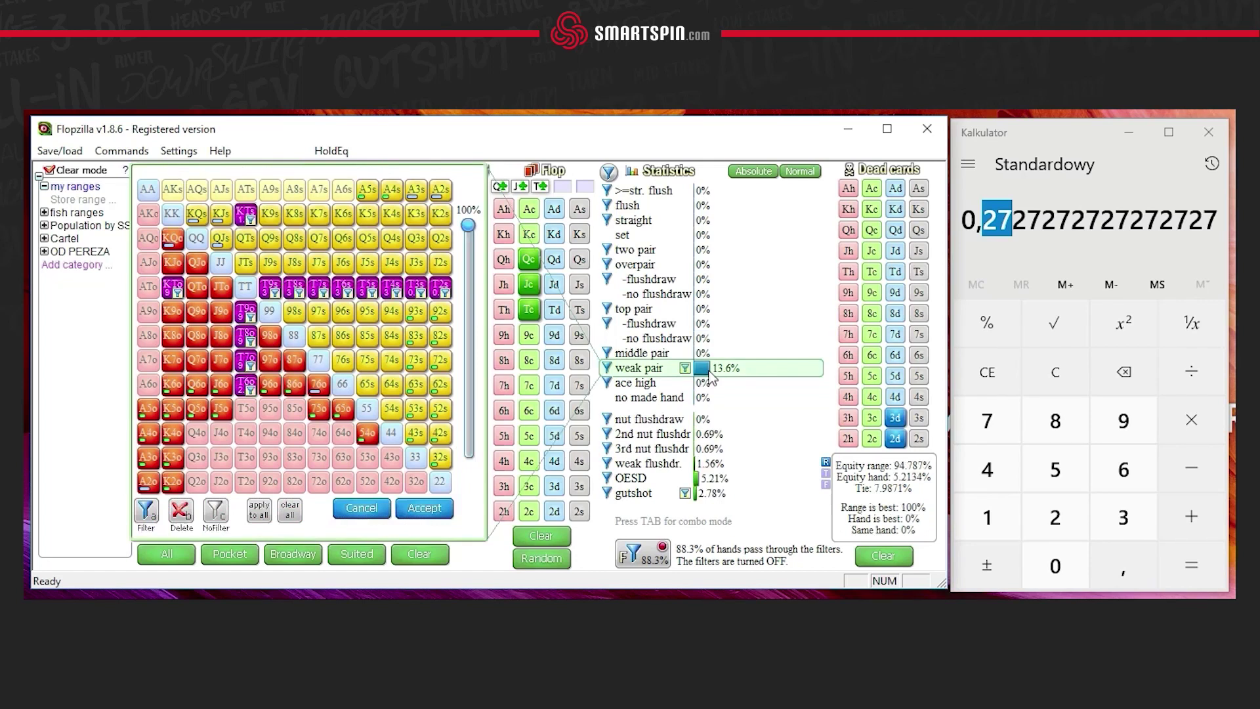
pyautogui.moveTo(444, 296)
pyautogui.mouseDown()
pyautogui.moveTo(323, 297)
pyautogui.moveTo(242, 335)
pyautogui.moveTo(255, 393)
pyautogui.moveTo(243, 378)
pyautogui.moveTo(258, 376)
pyautogui.mouseUp()
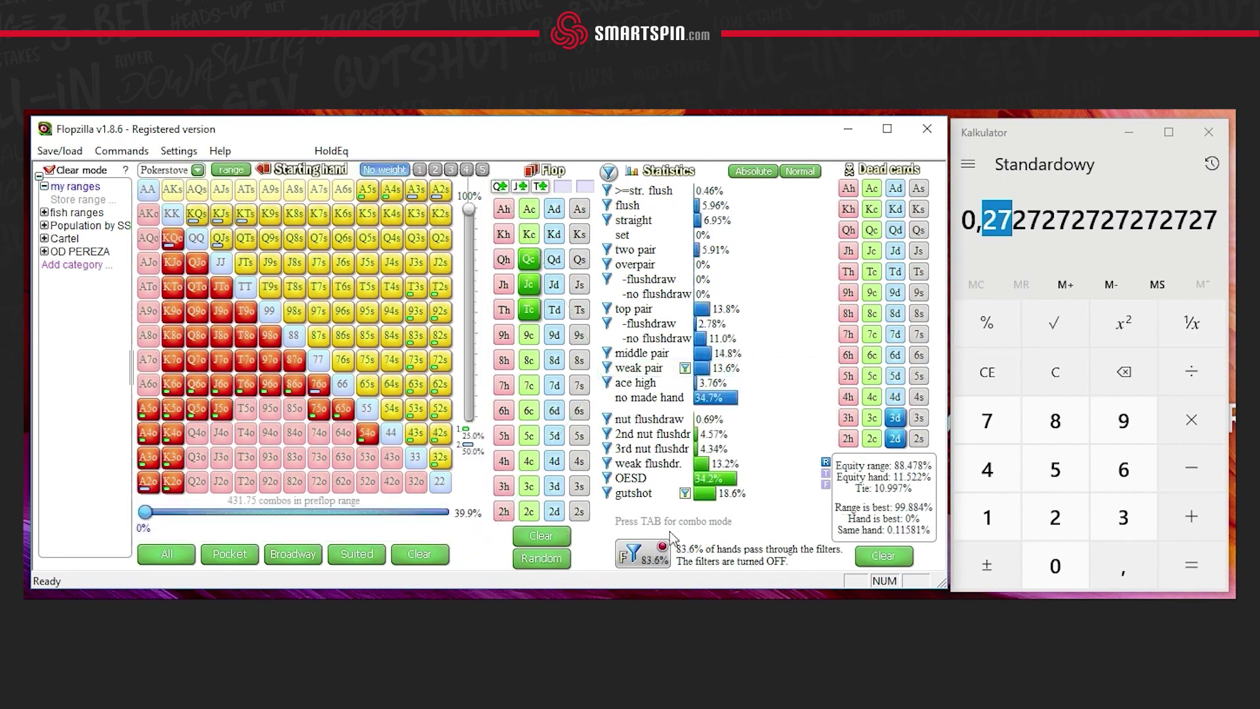
pyautogui.click(652, 558)
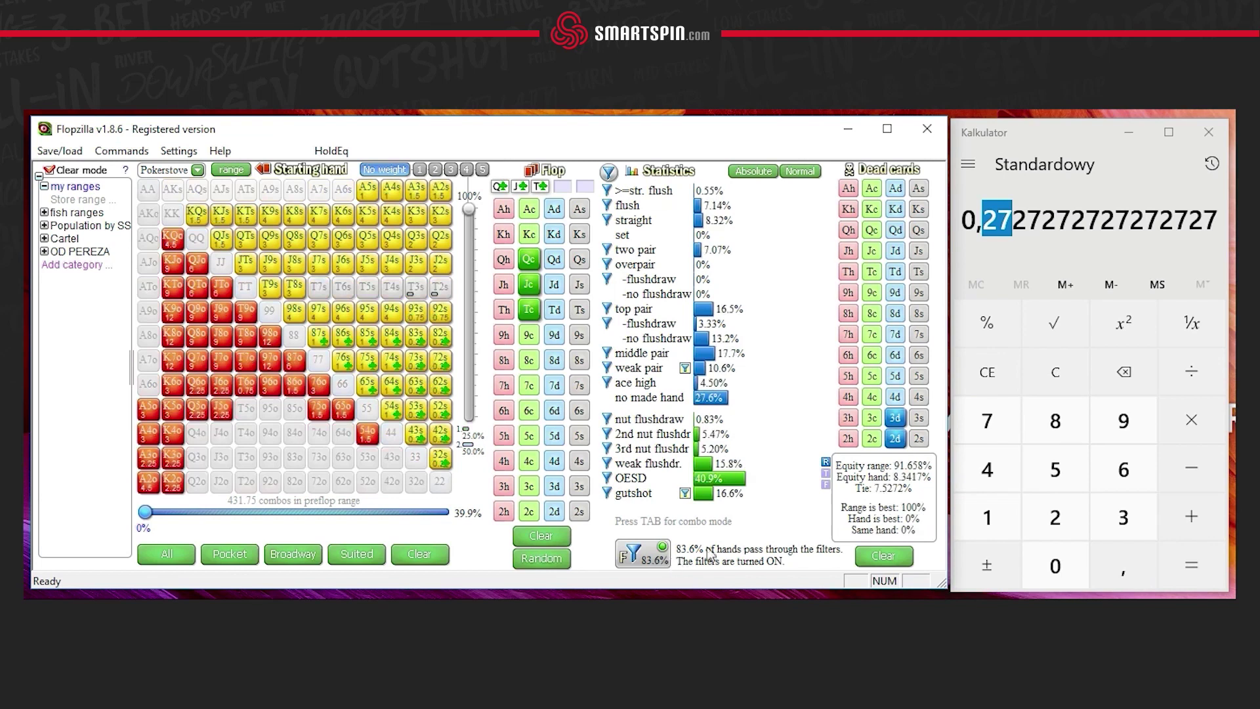
pyautogui.click(661, 554)
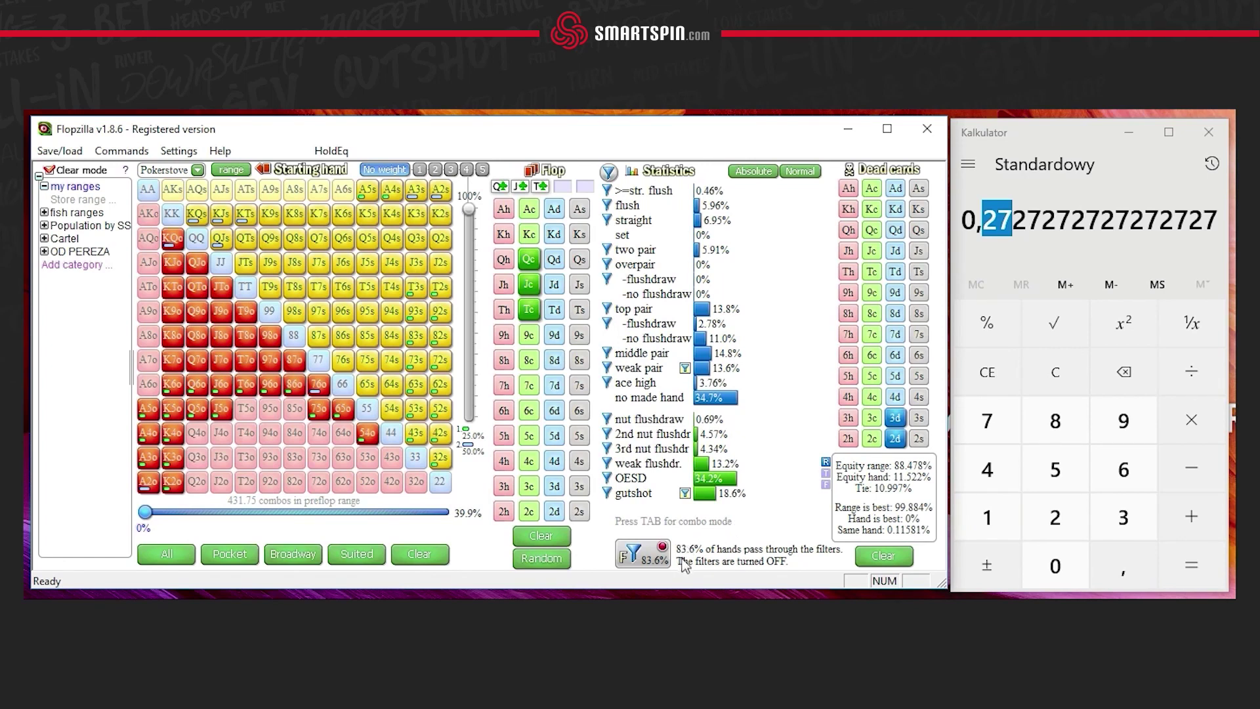
# - Remove ace high from the filters and exclude A5 to A2, both suited and offsuit, from the gutshot filter
pyautogui.moveTo(712, 387)
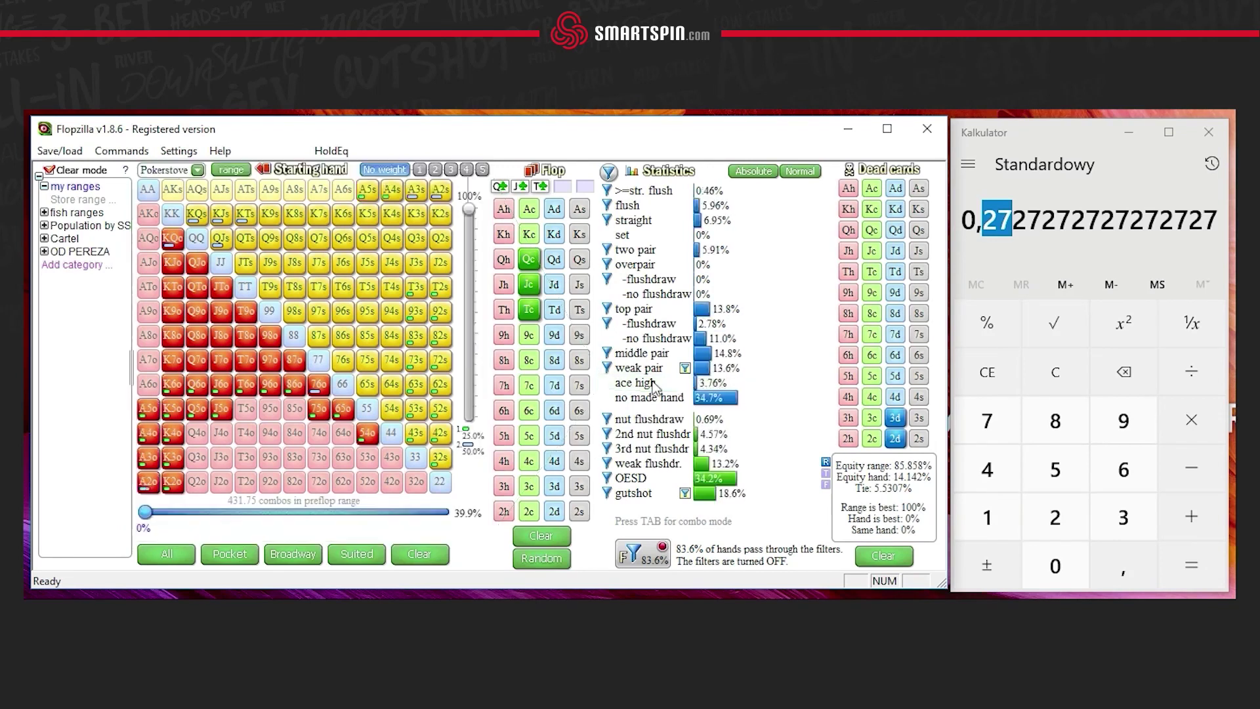
pyautogui.rightClick(717, 495)
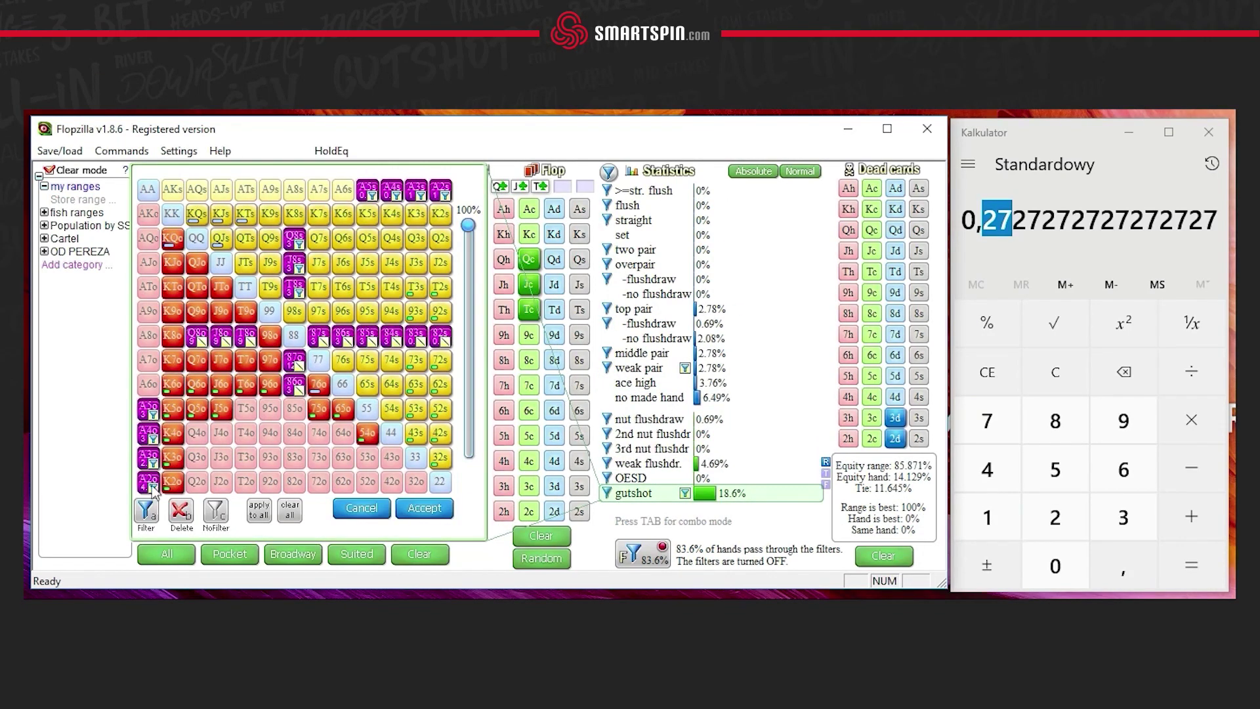
pyautogui.moveTo(151, 491); pyautogui.dragTo(150, 415)
pyautogui.click(371, 197)
pyautogui.click(396, 196)
pyautogui.click(445, 197)
pyautogui.click(416, 197)
pyautogui.click(424, 509)
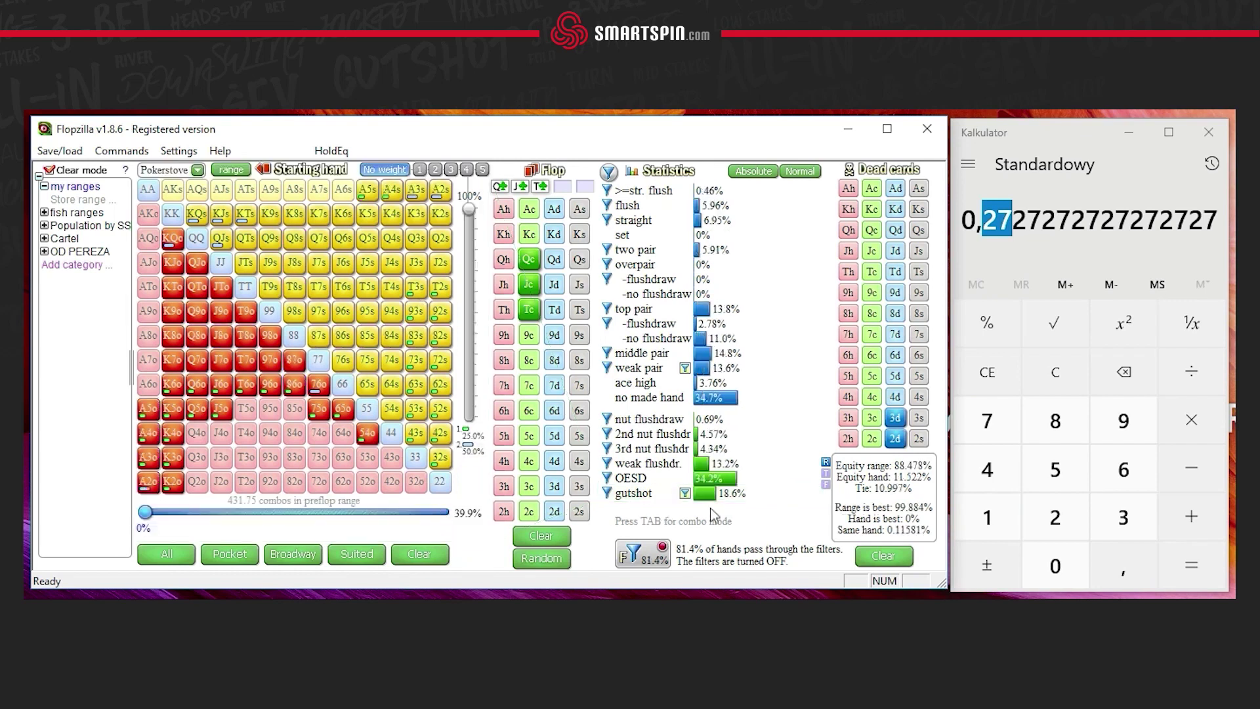
# - Remove the entire gutshot category from the filters and check the filtered range
pyautogui.click(634, 499)
pyautogui.click(642, 555)
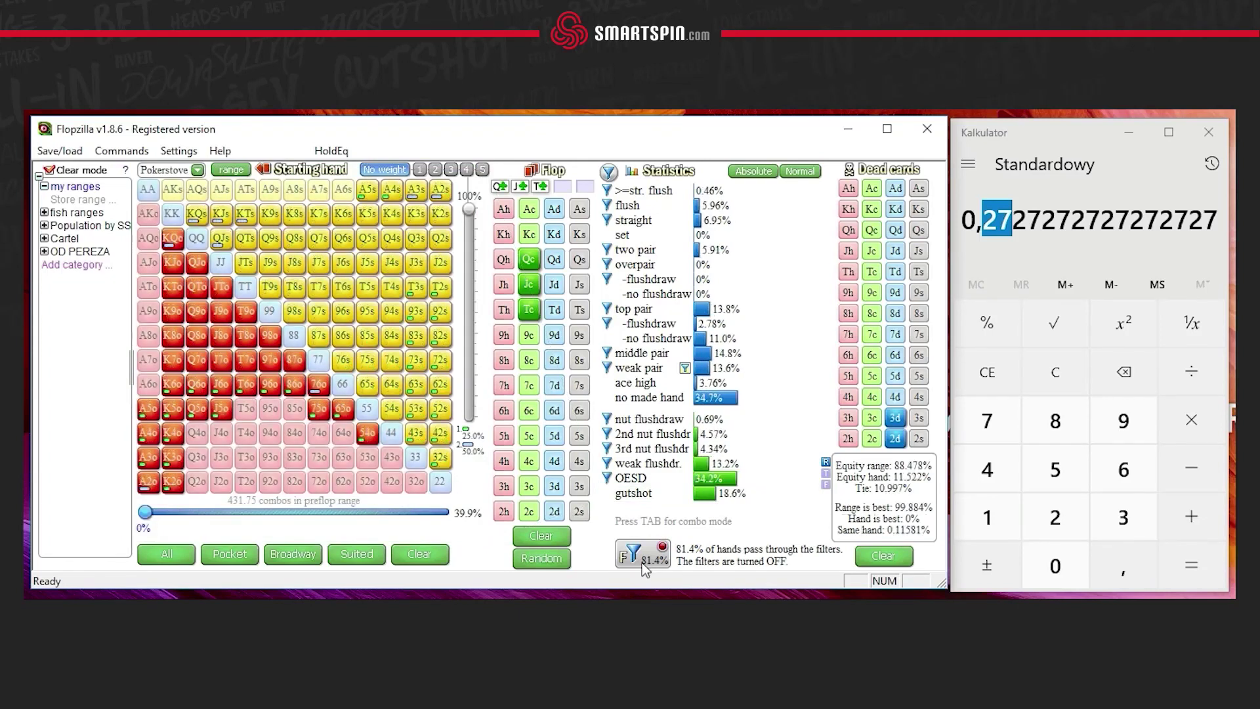